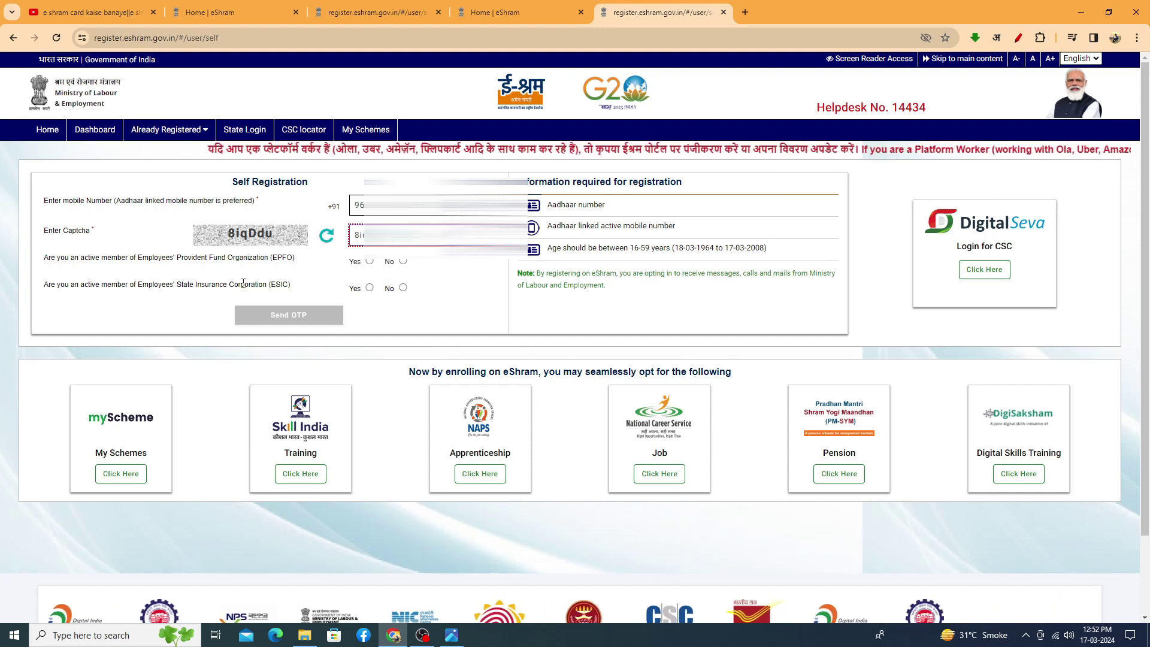
Answer No to both EPFO and ESIC membership and request the mobile OTP.
left_click(403, 261)
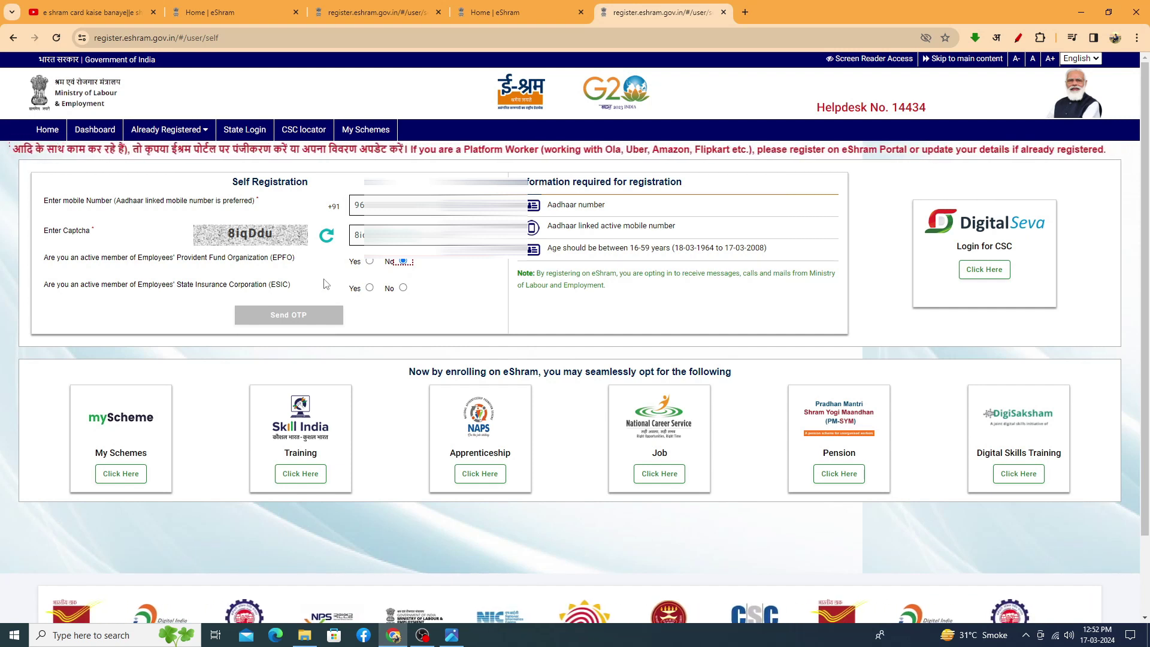
left_click(402, 288)
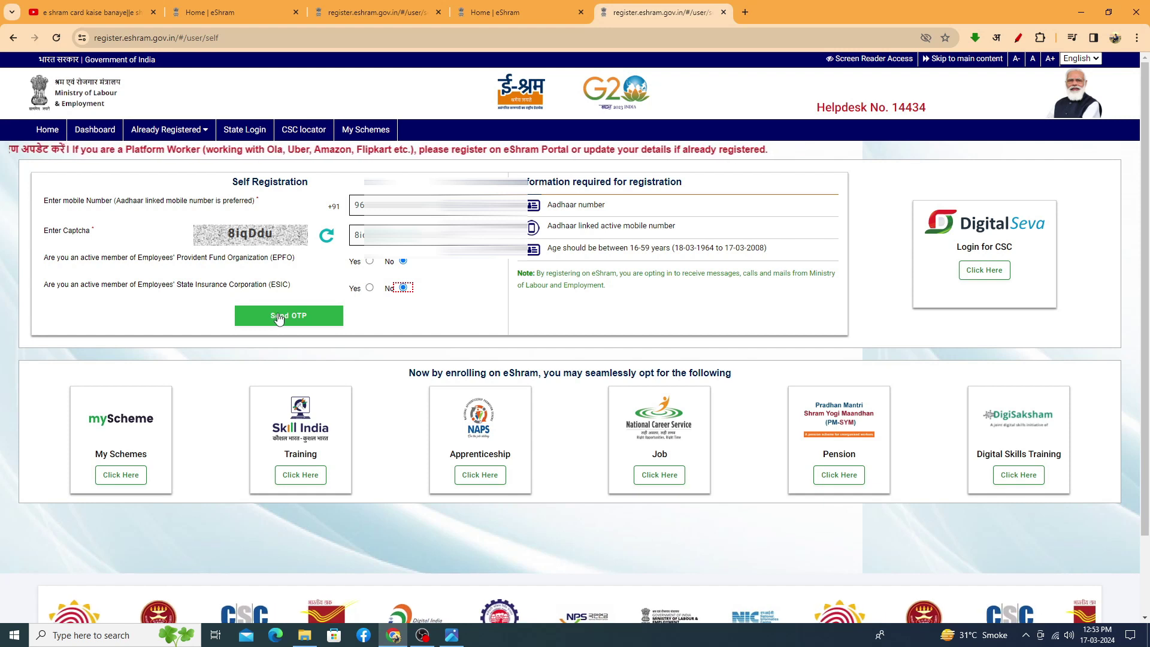
left_click(278, 317)
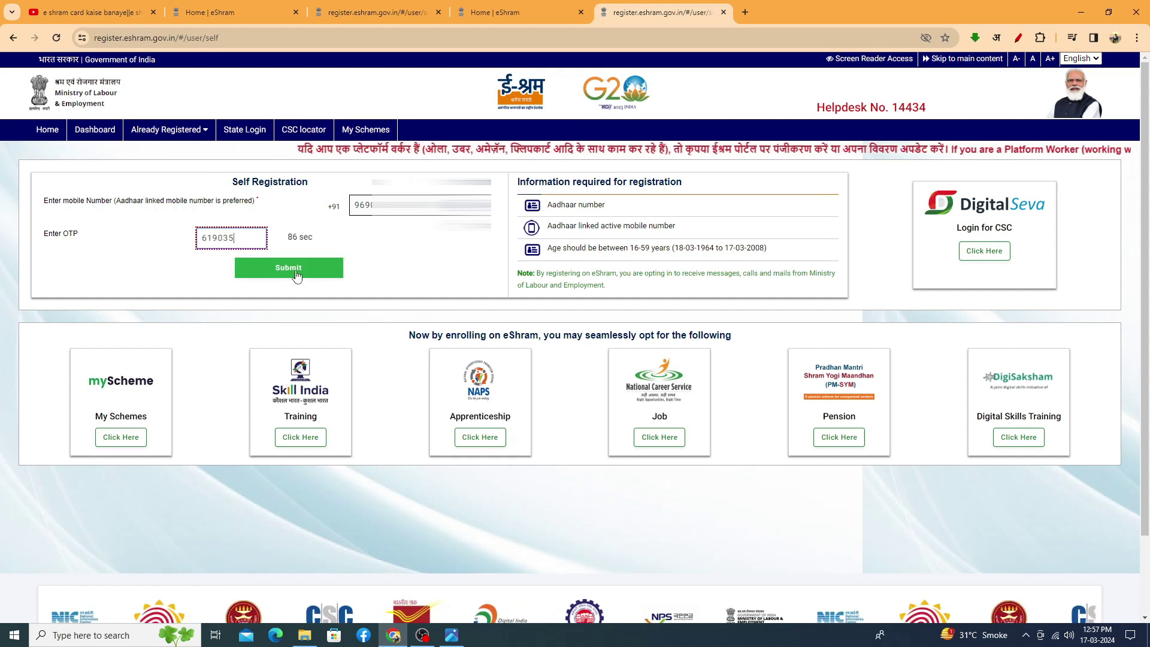
Verify the mobile OTP, then submit the Aadhaar number with captcha and accepted terms.
left_click(290, 268)
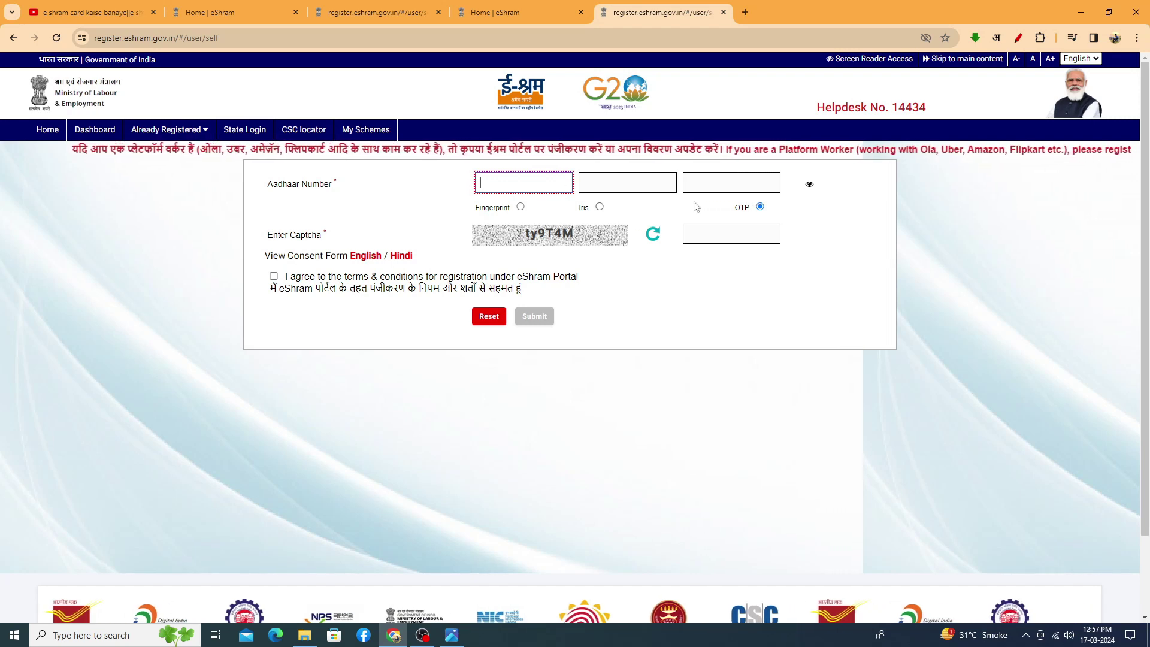
type("••••••••••••")
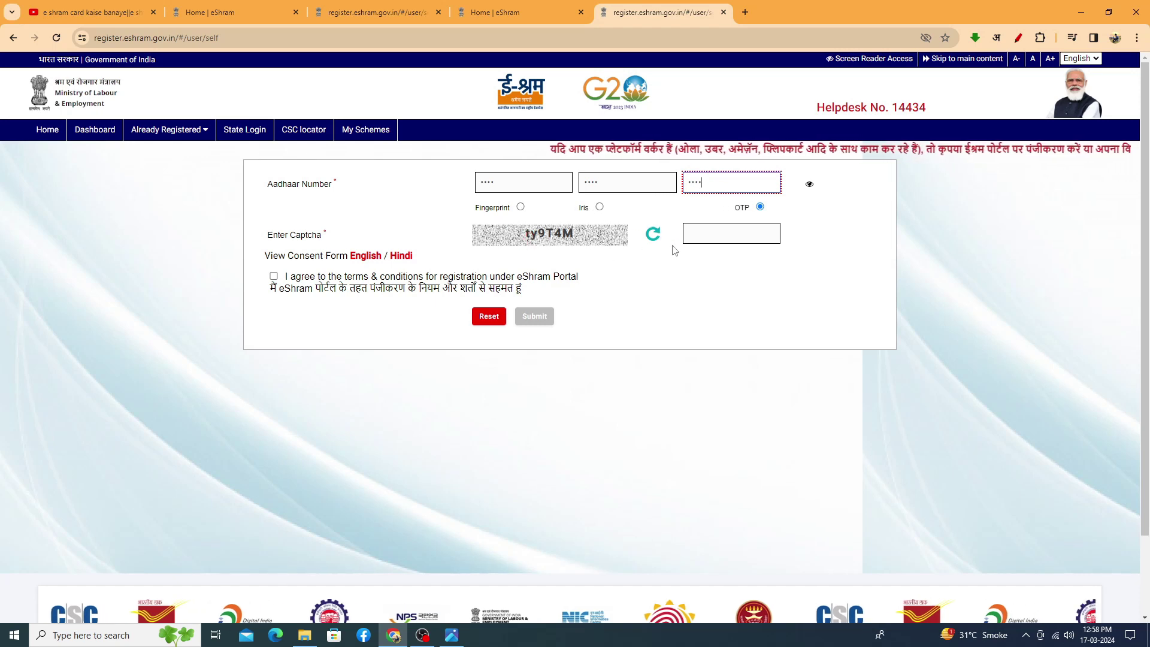
left_click(716, 233)
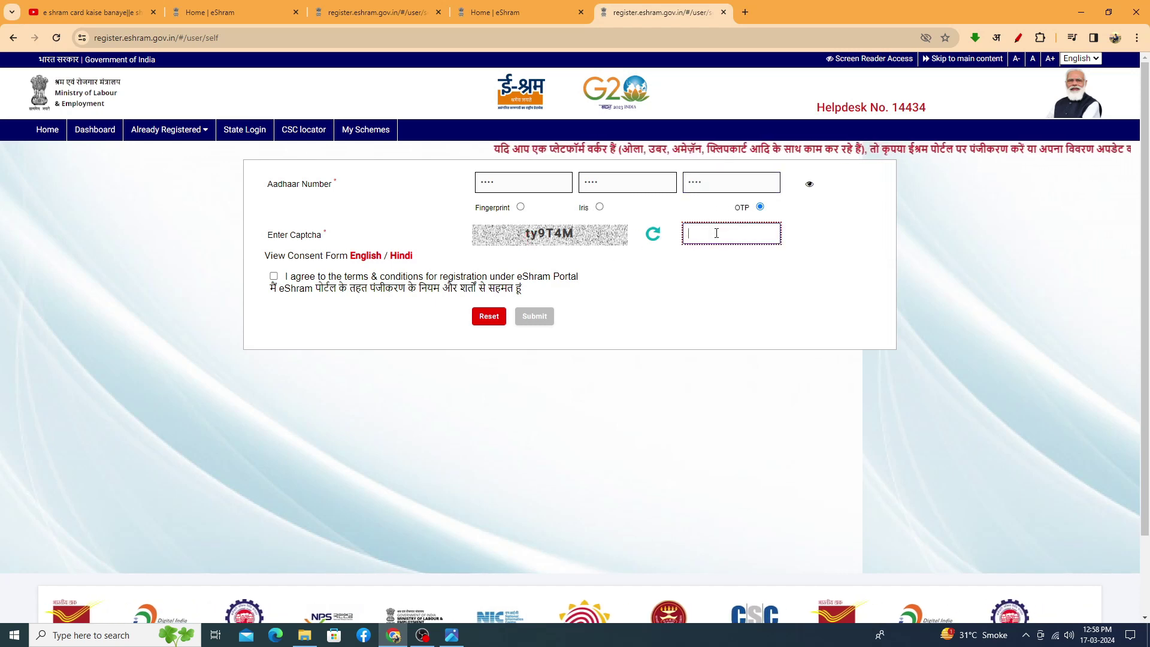
type("ty")
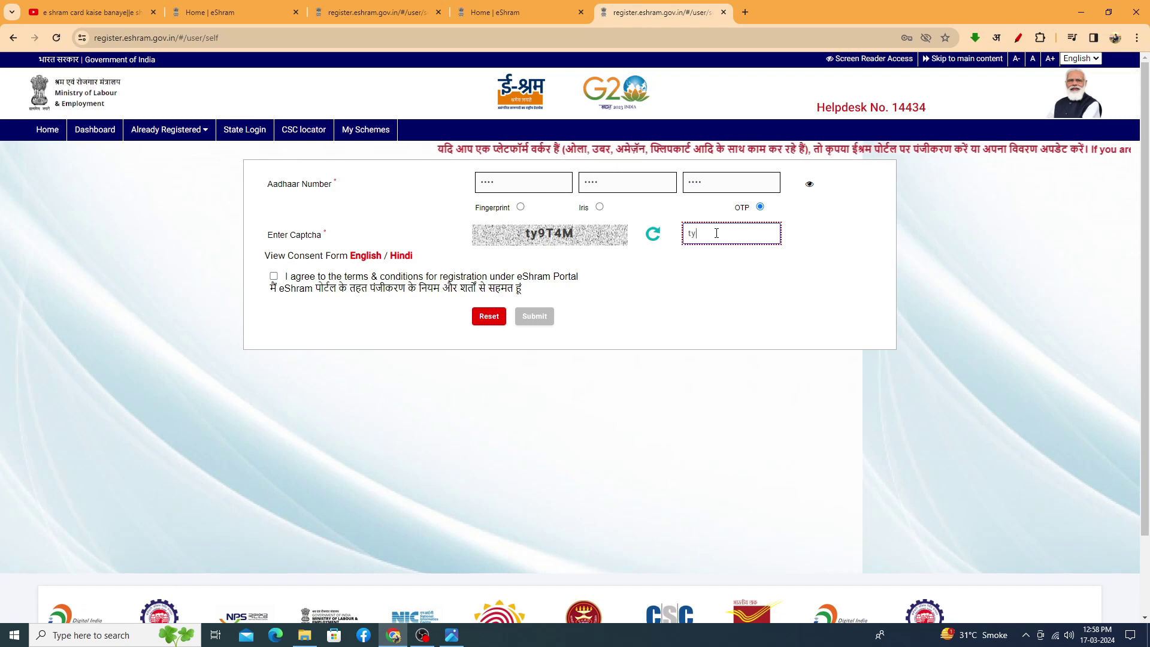
type("9T4M")
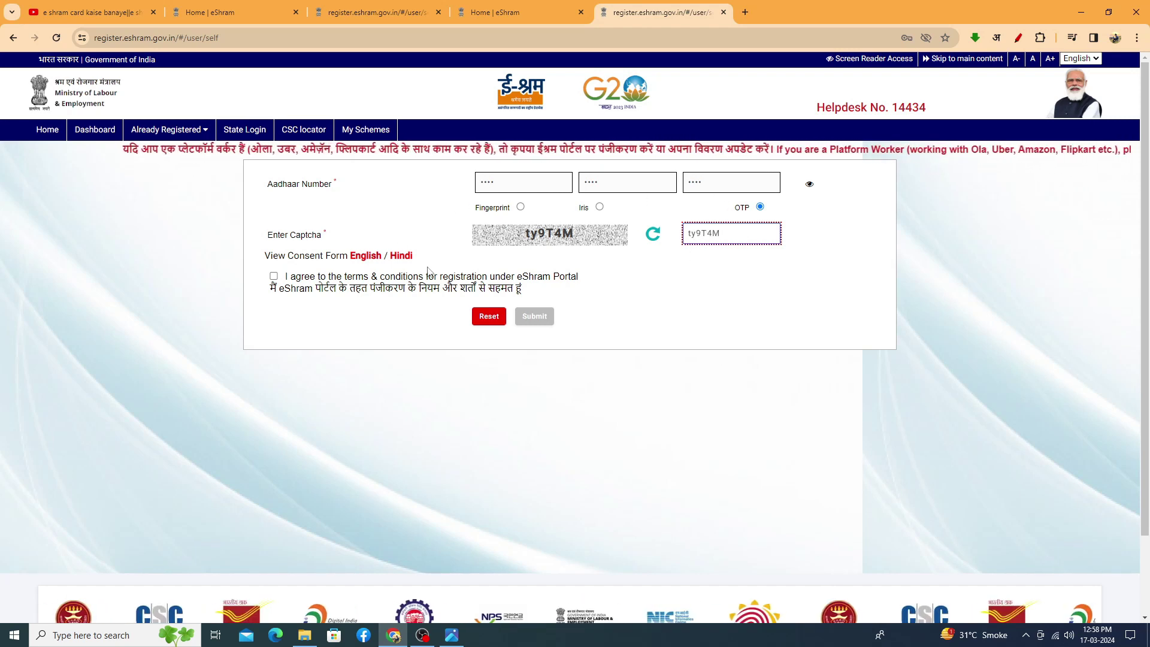
left_click(274, 277)
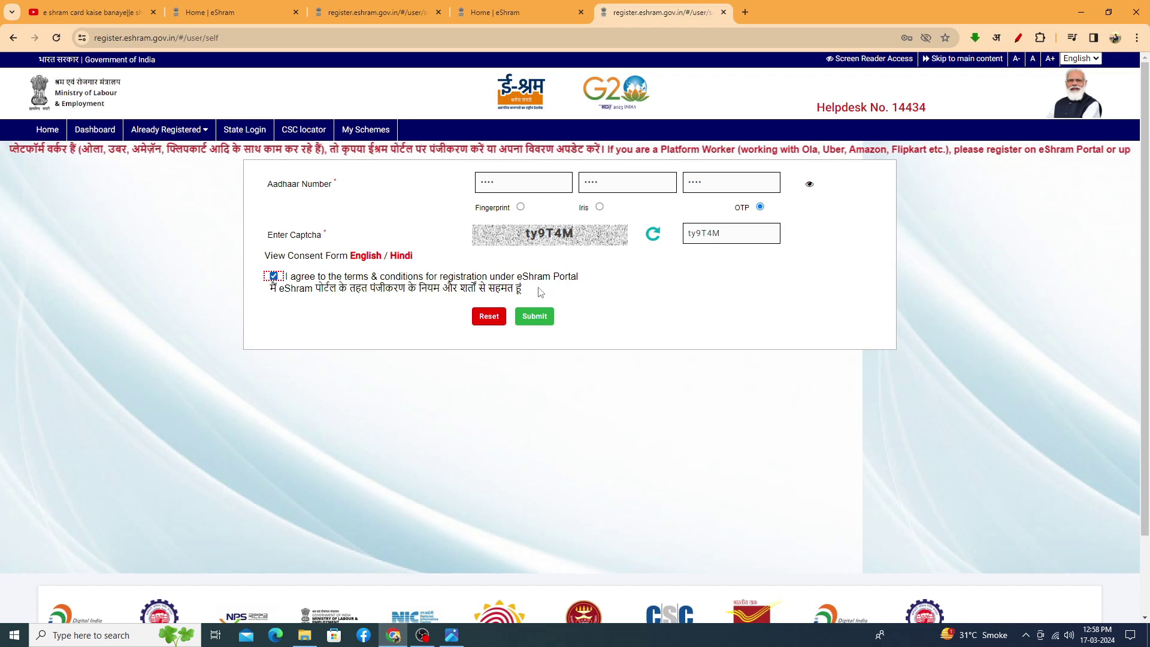
left_click(537, 323)
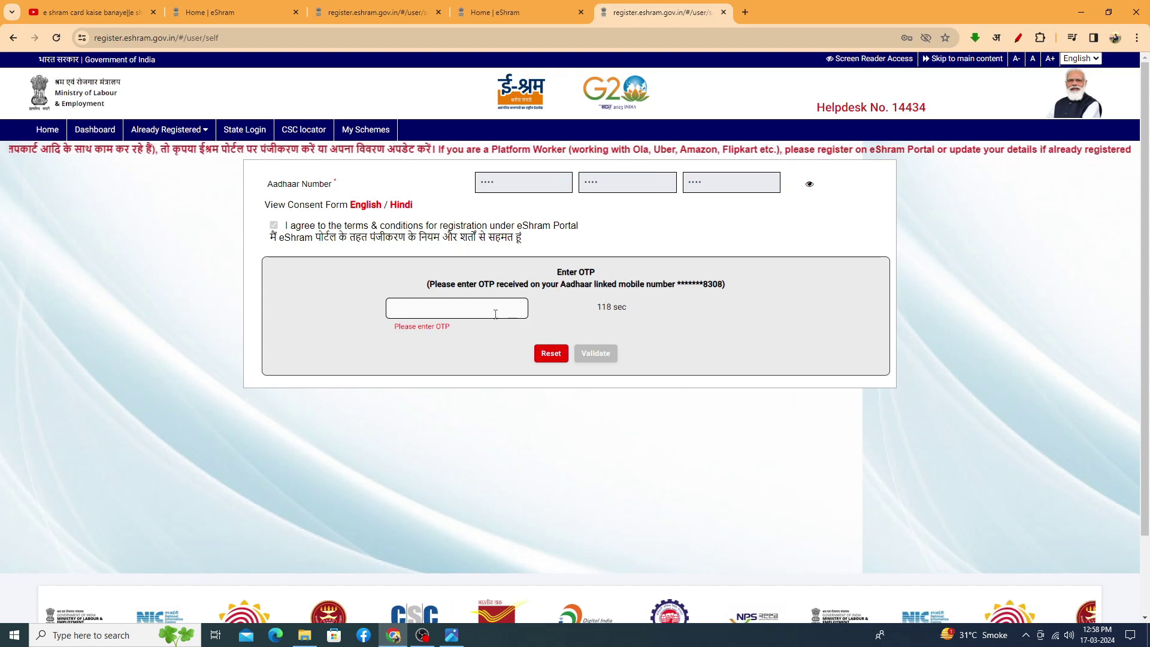
Enter the Aadhaar OTP and validate it.
left_click(416, 310)
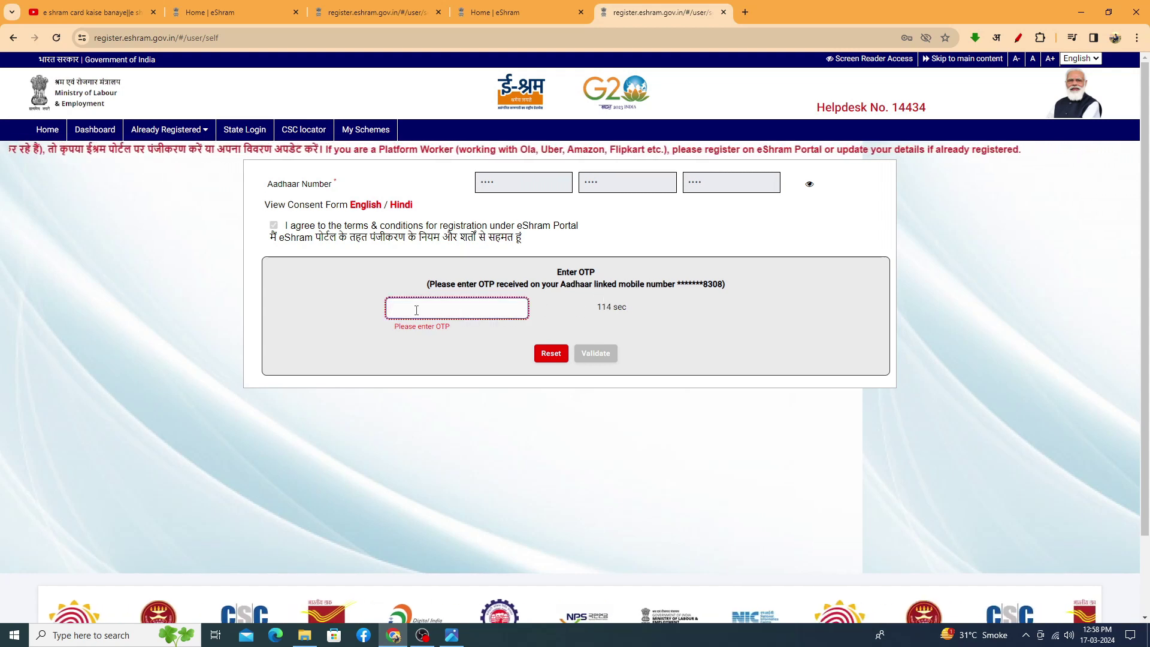
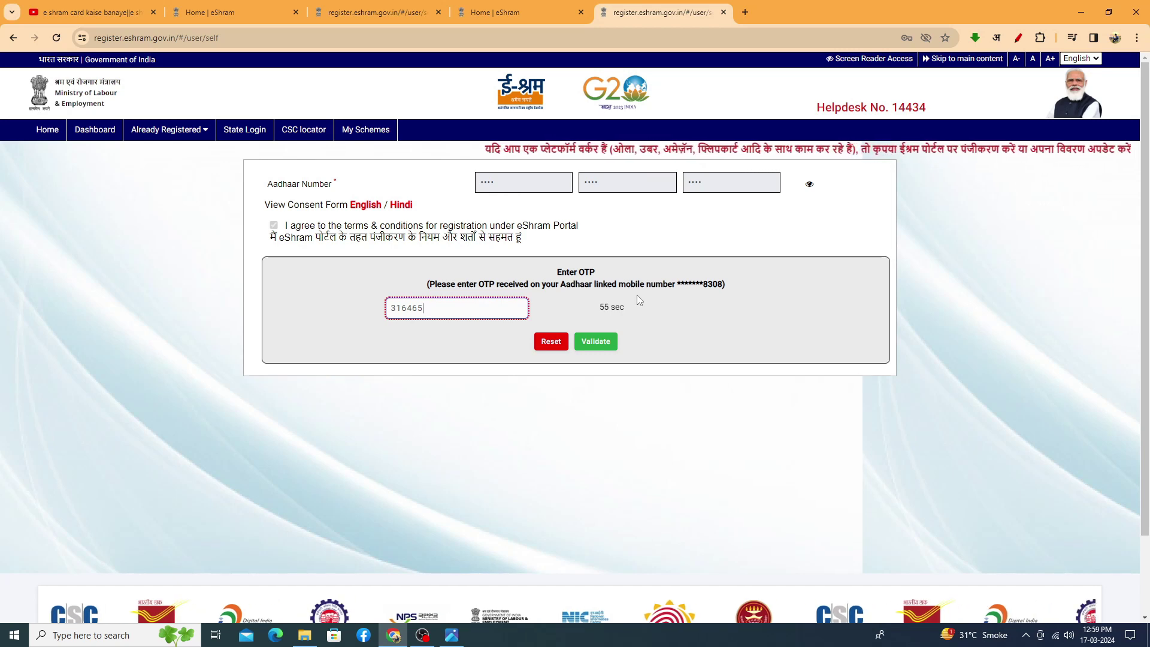
left_click(595, 340)
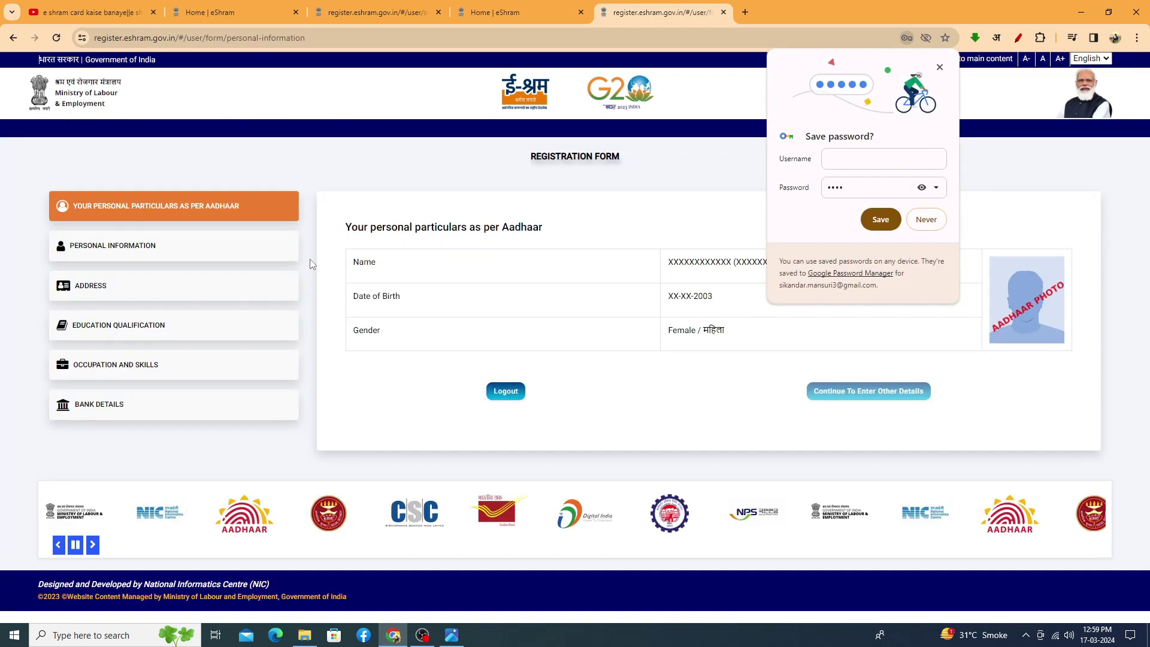
Decline Chrome's save-password prompt and continue to entering the other details.
left_click(925, 219)
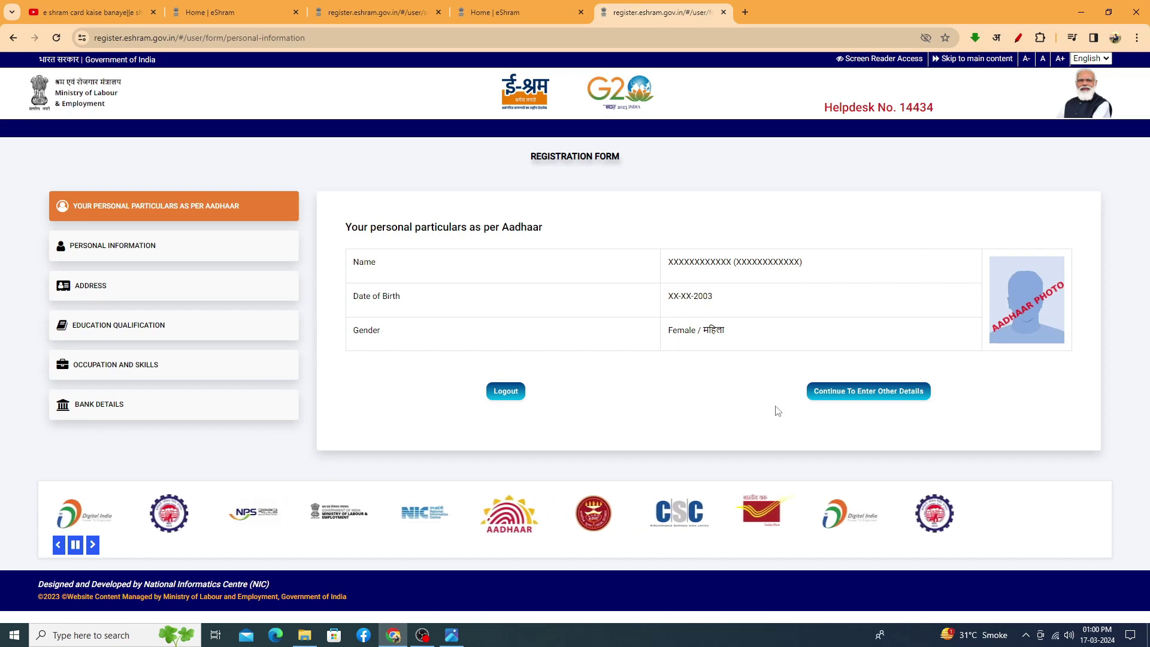
left_click(884, 399)
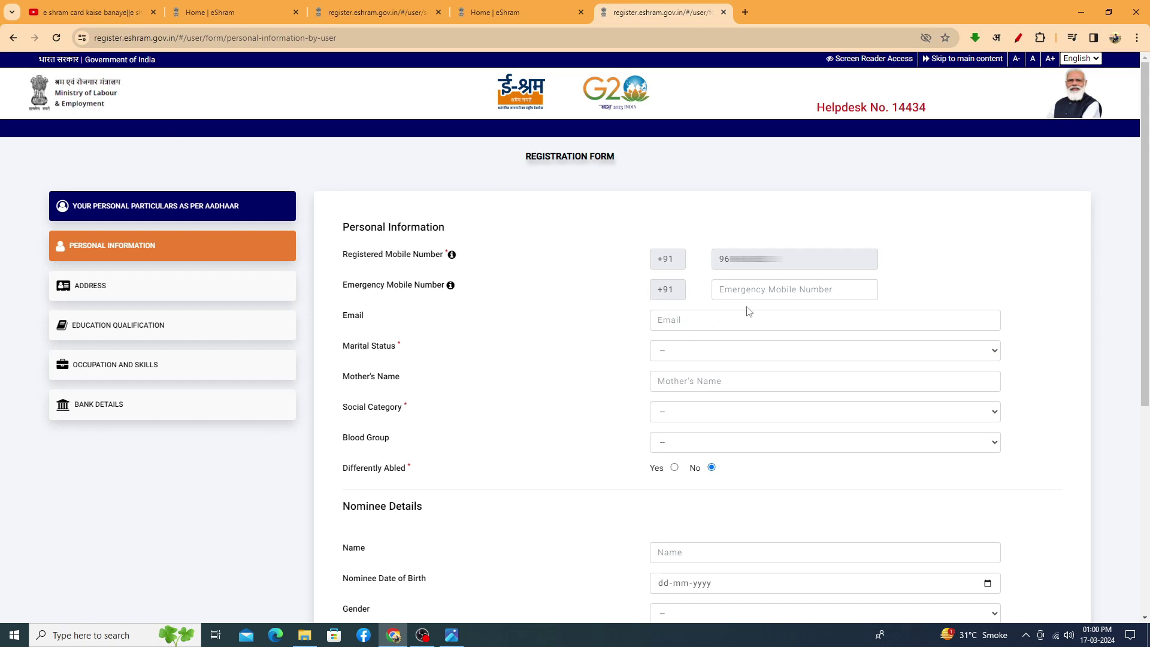
Set marital status to Never married and social category to OBC, and enter the mother's name.
left_click(993, 353)
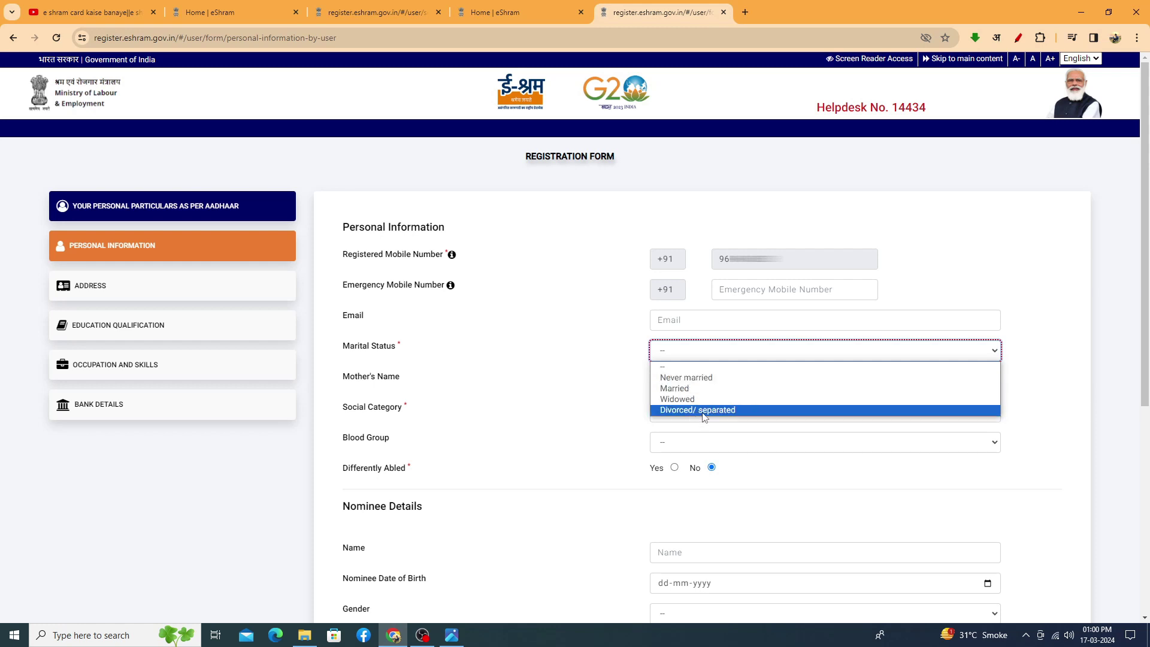
left_click(711, 382)
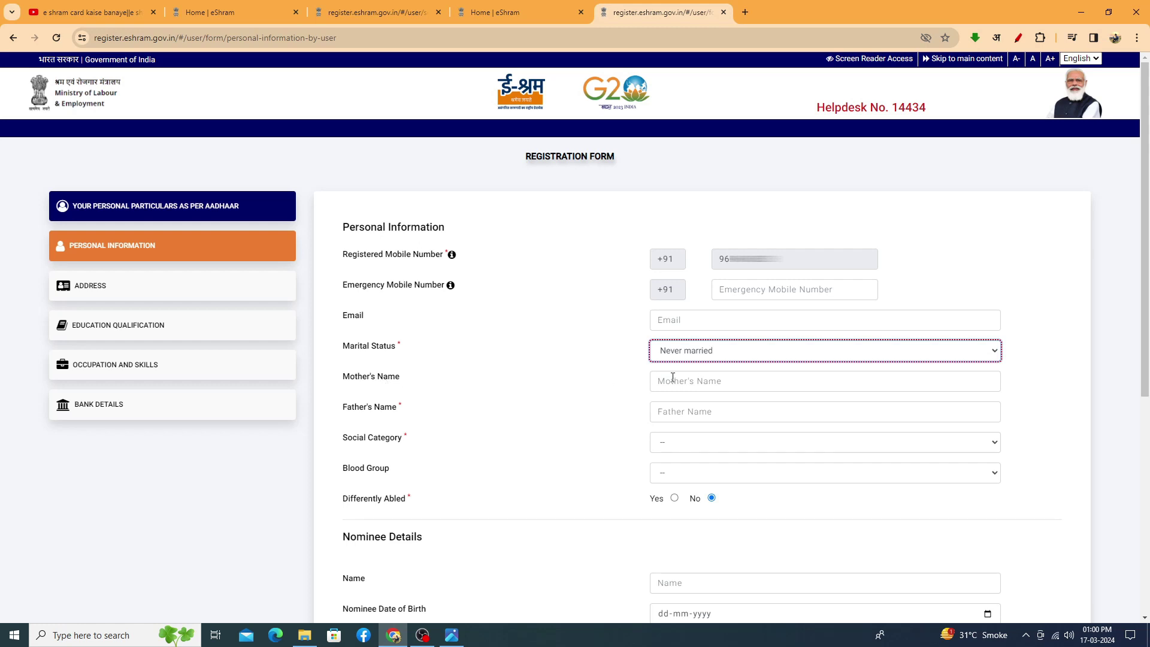
left_click(686, 381)
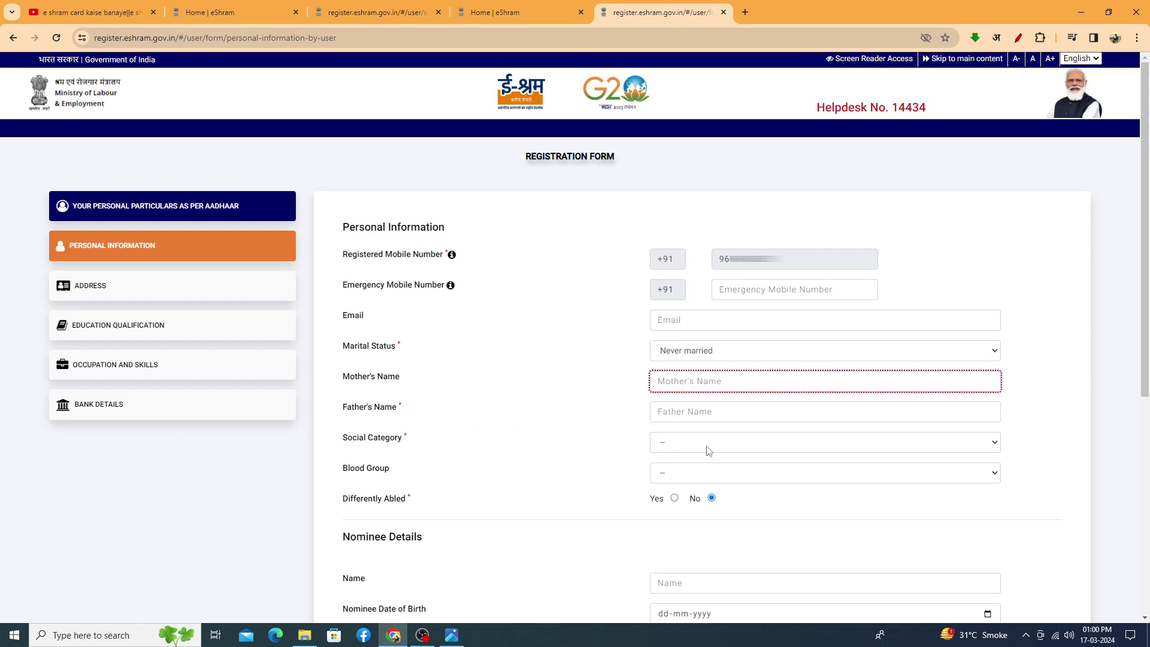
left_click(995, 443)
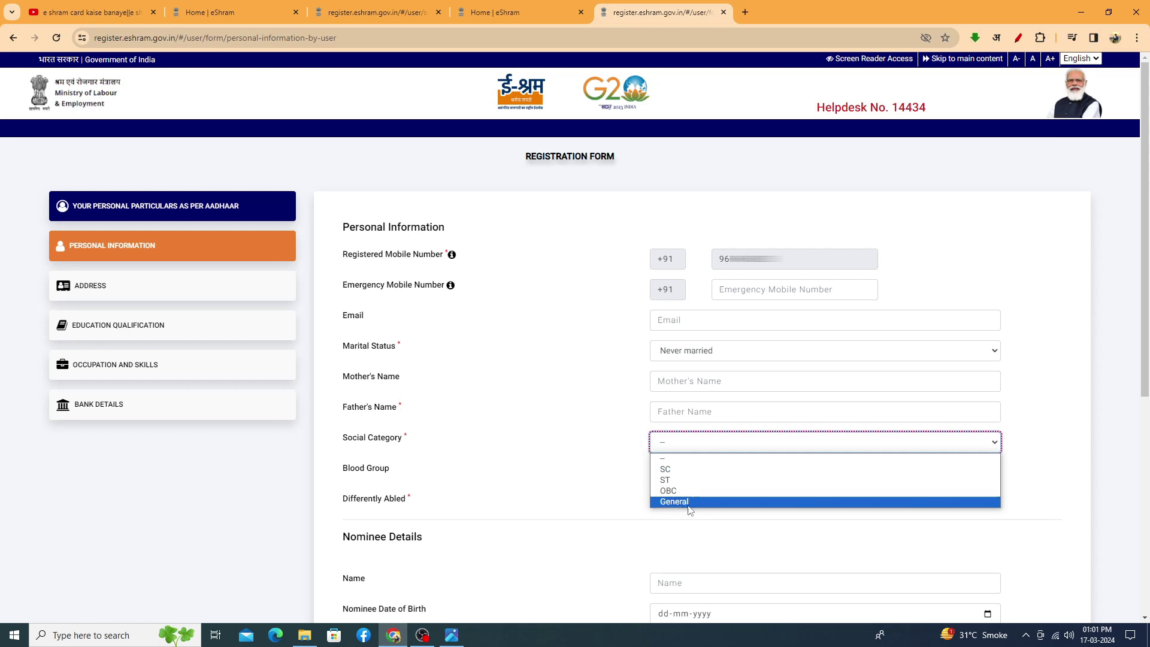
left_click(681, 491)
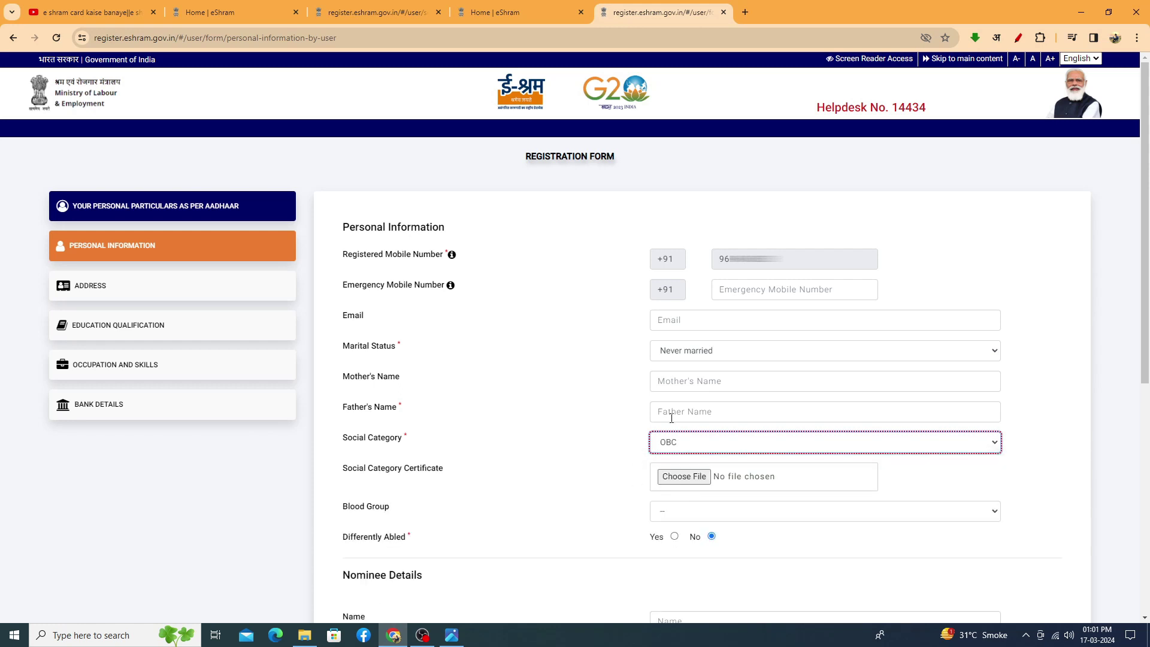
left_click(697, 381)
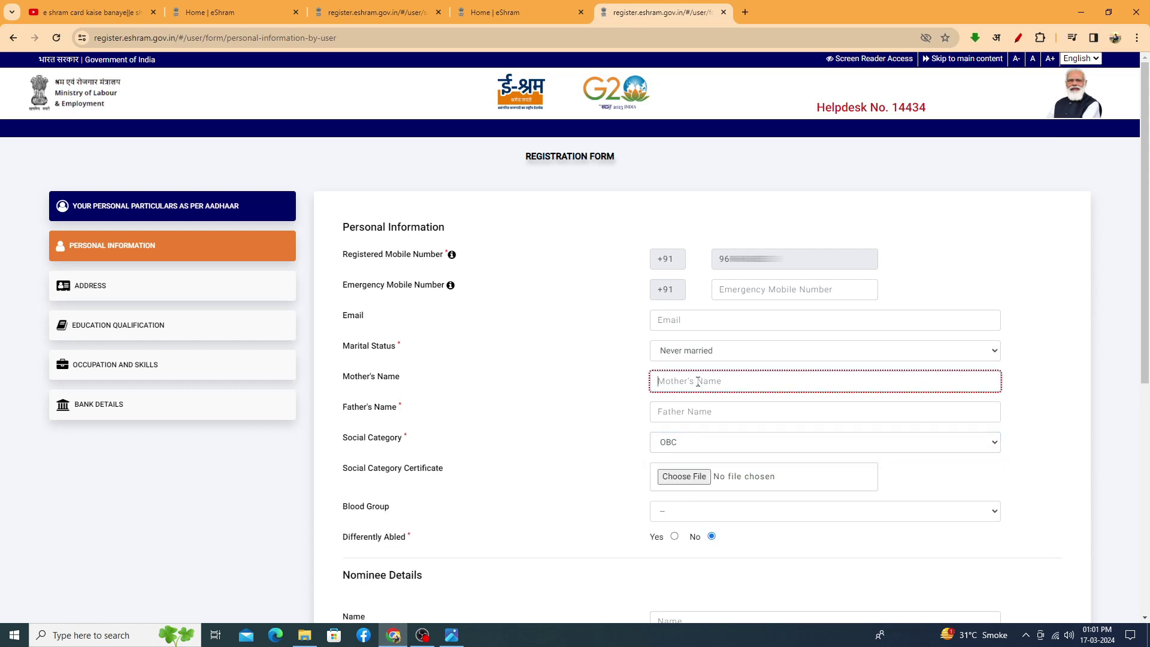
type("s")
type("ham")
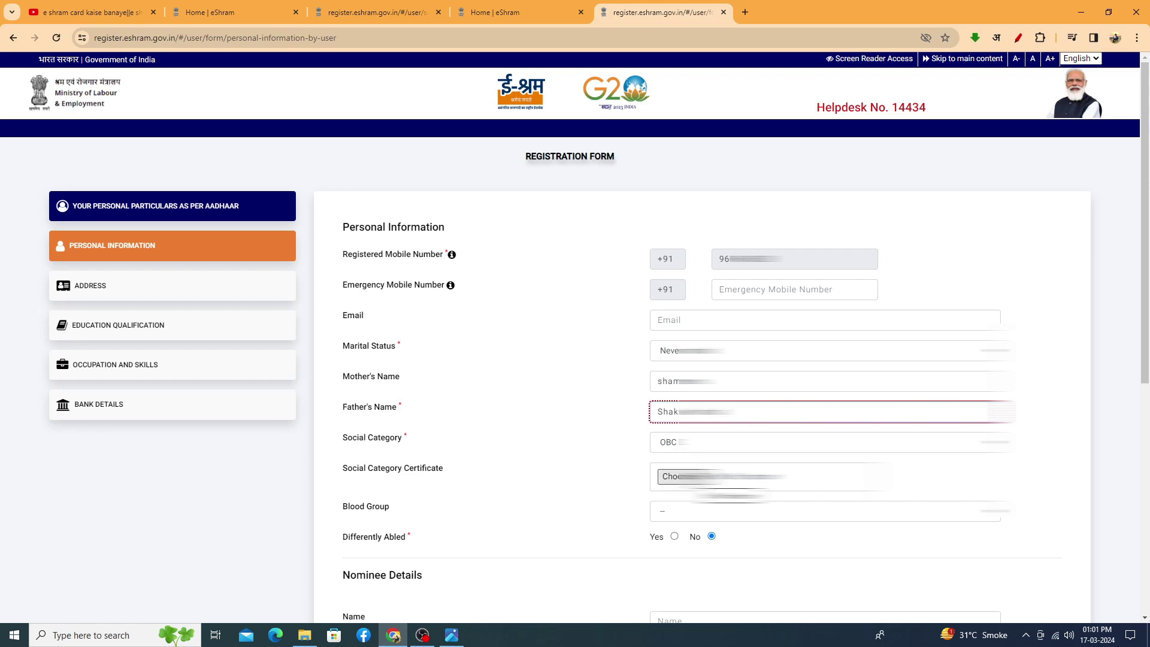
Attach the OBC category certificate and save the personal information.
left_click(689, 476)
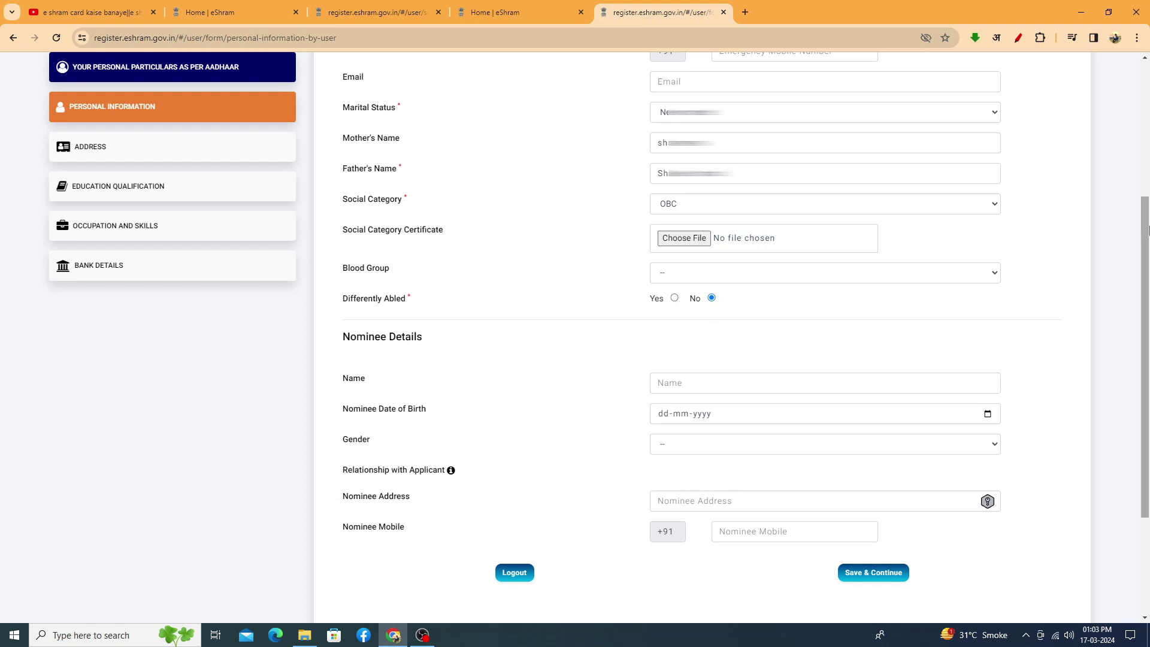
scroll(1132, 243, "down", 2)
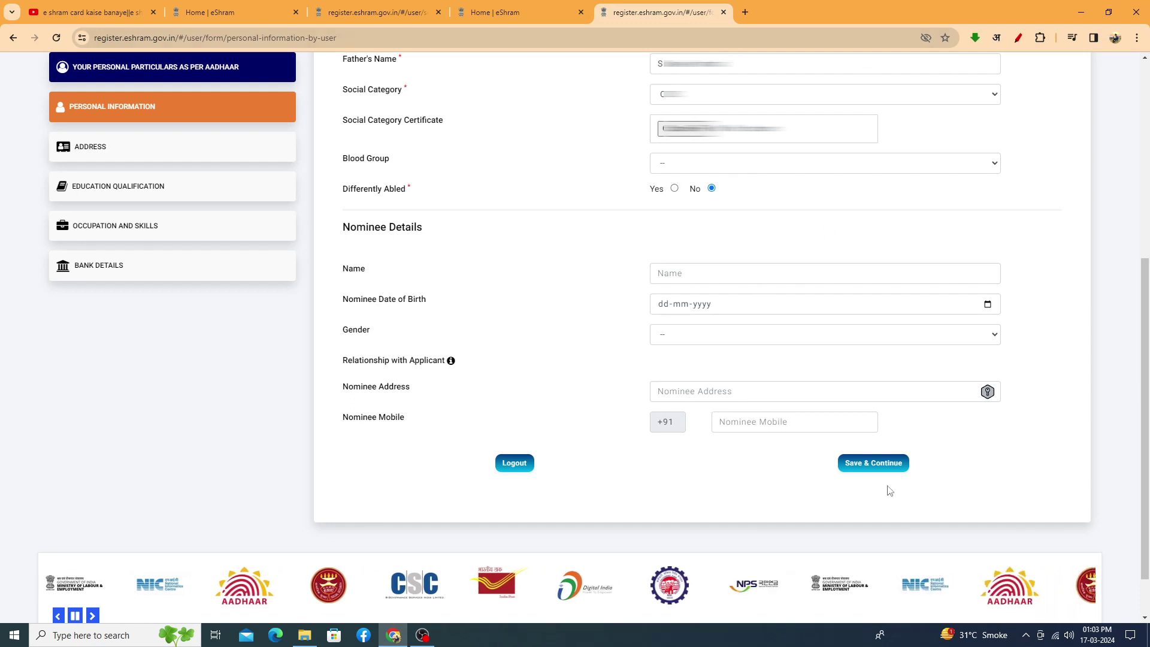
left_click(875, 465)
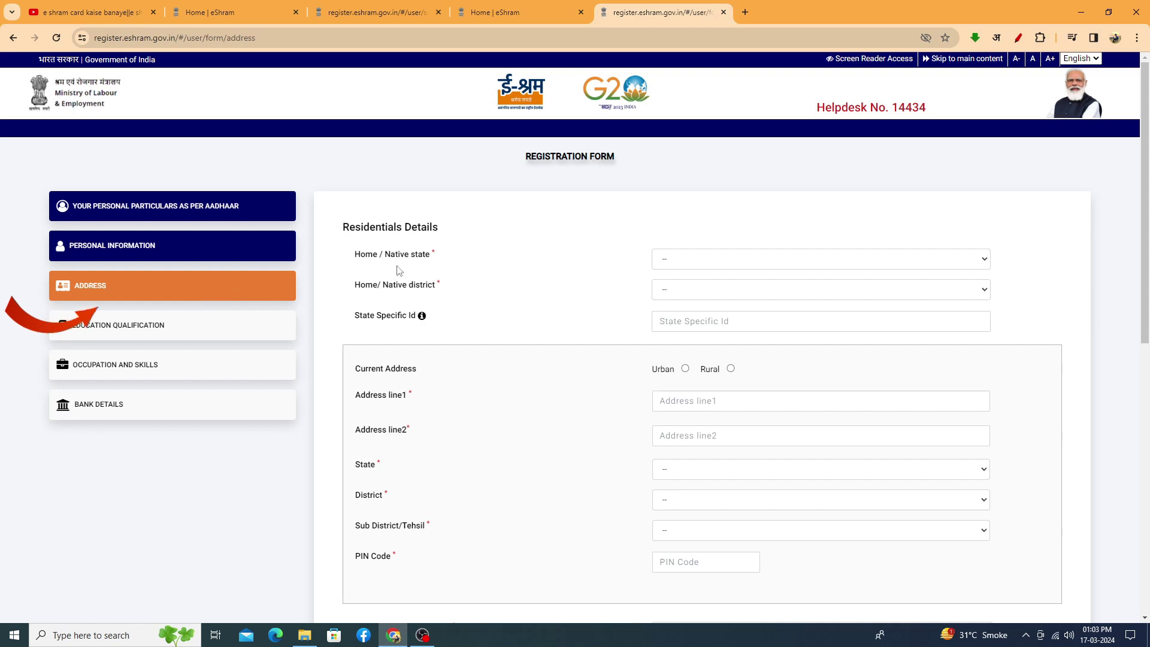
Choose UTTAR PRADESH as home state and pick the home district starting with B.
left_click(984, 263)
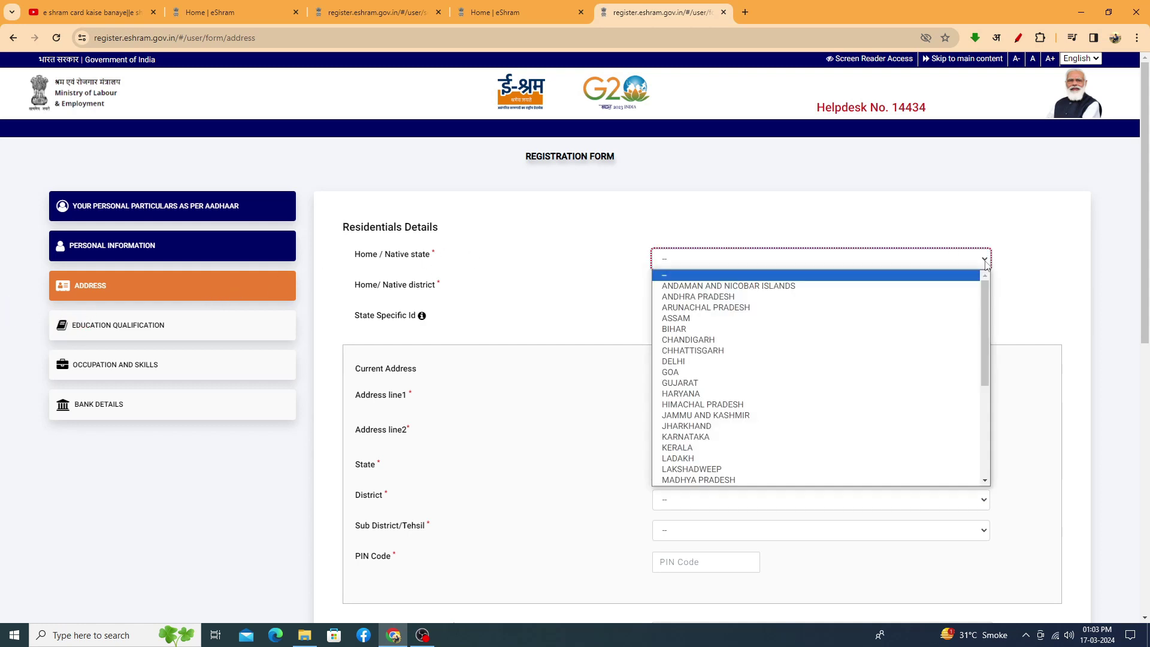
key("u")
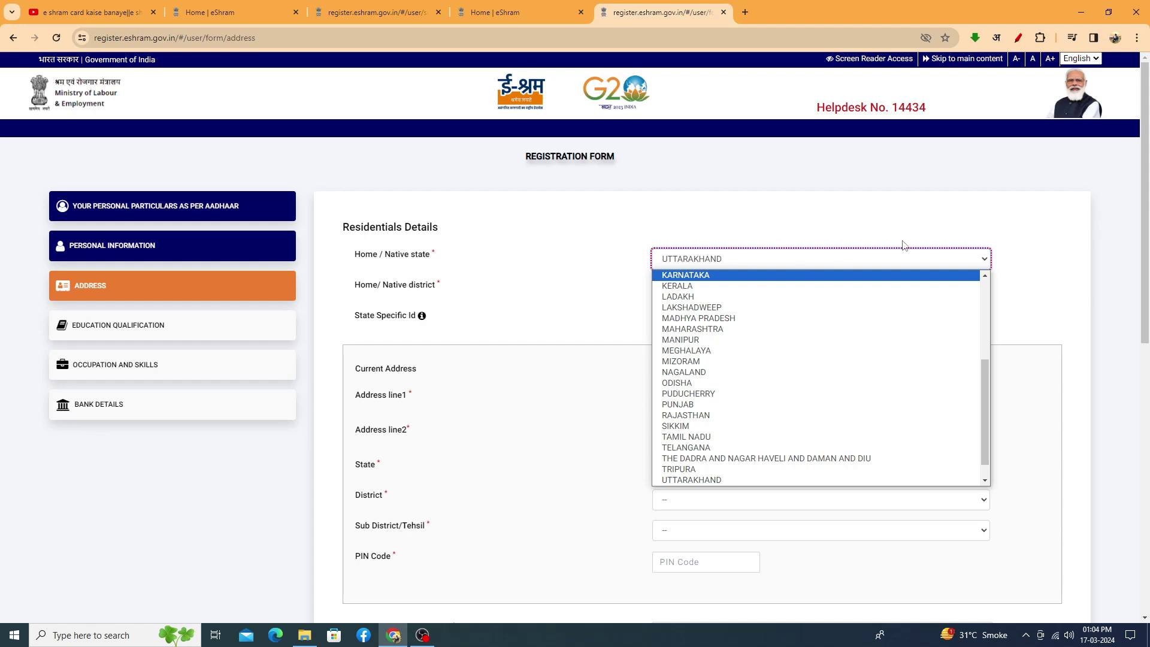
left_click_drag(987, 392, 980, 419)
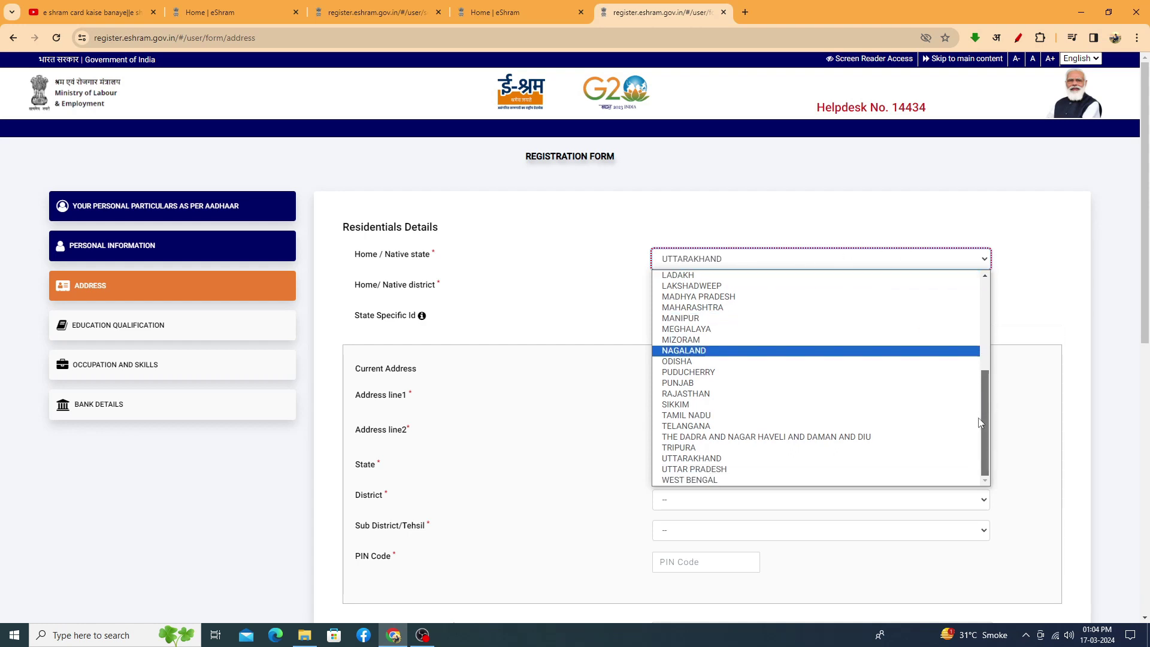
left_click(791, 470)
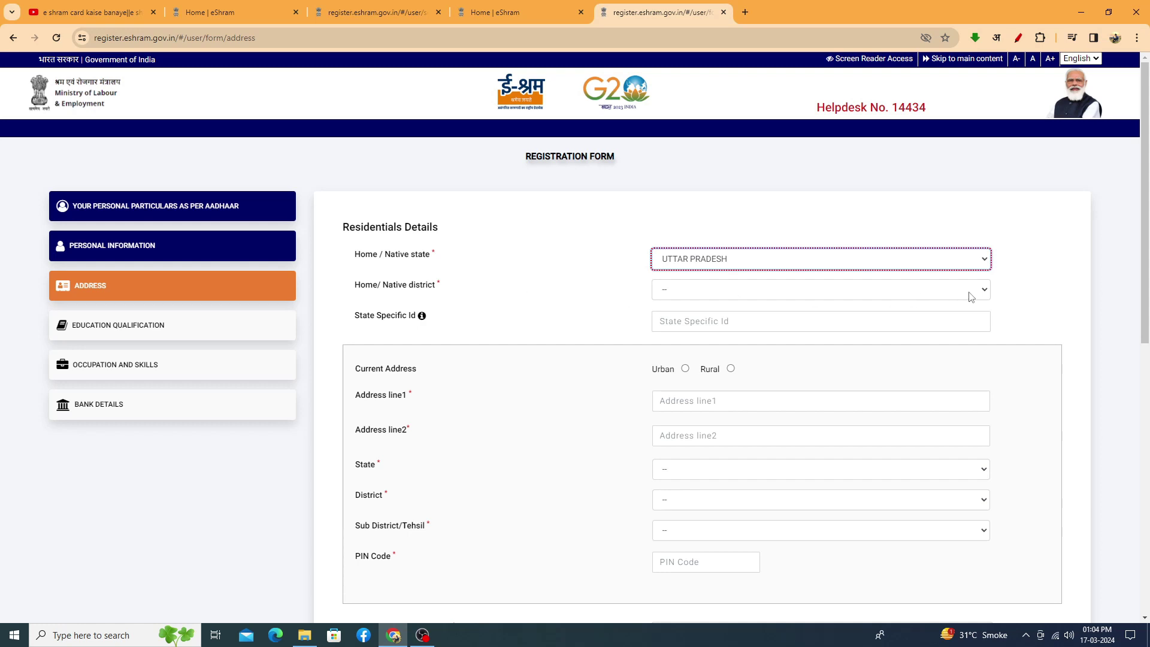
left_click(984, 291)
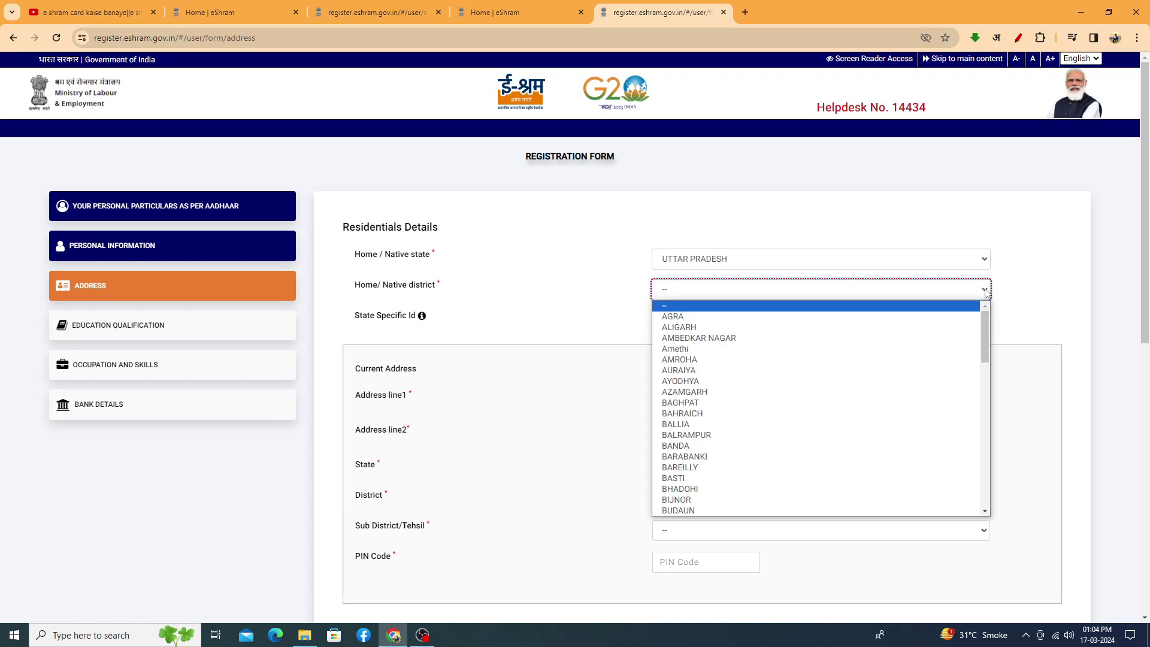
key("b")
key("Return")
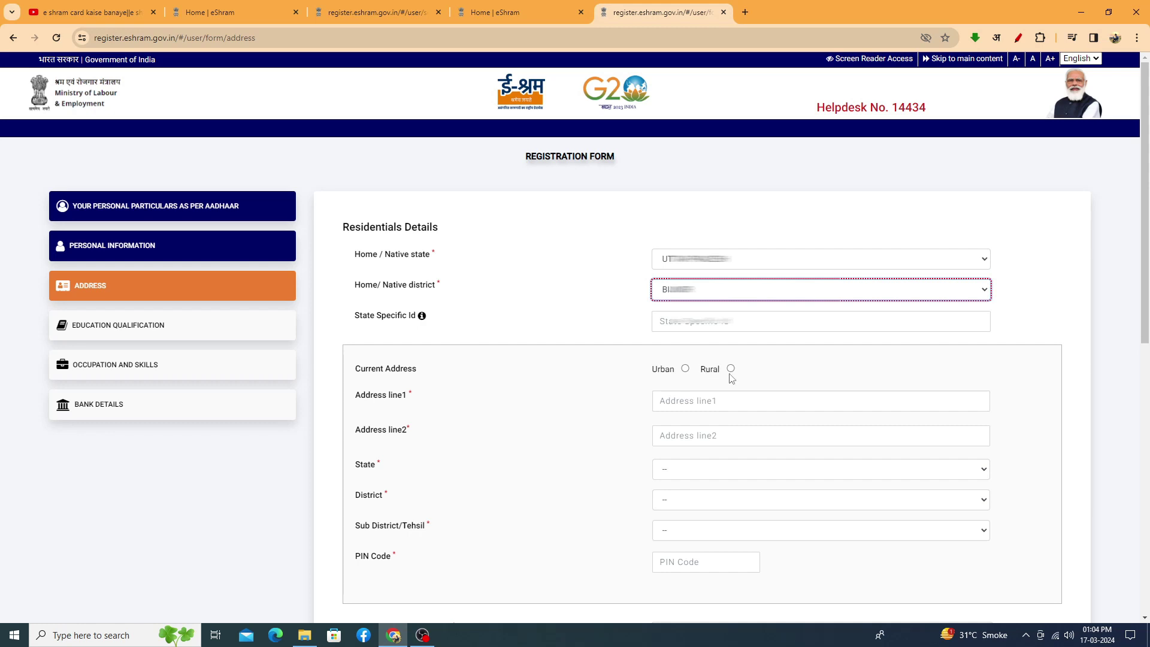
Mark the current address Urban and fill its address lines, state, district and tehsil.
left_click(685, 369)
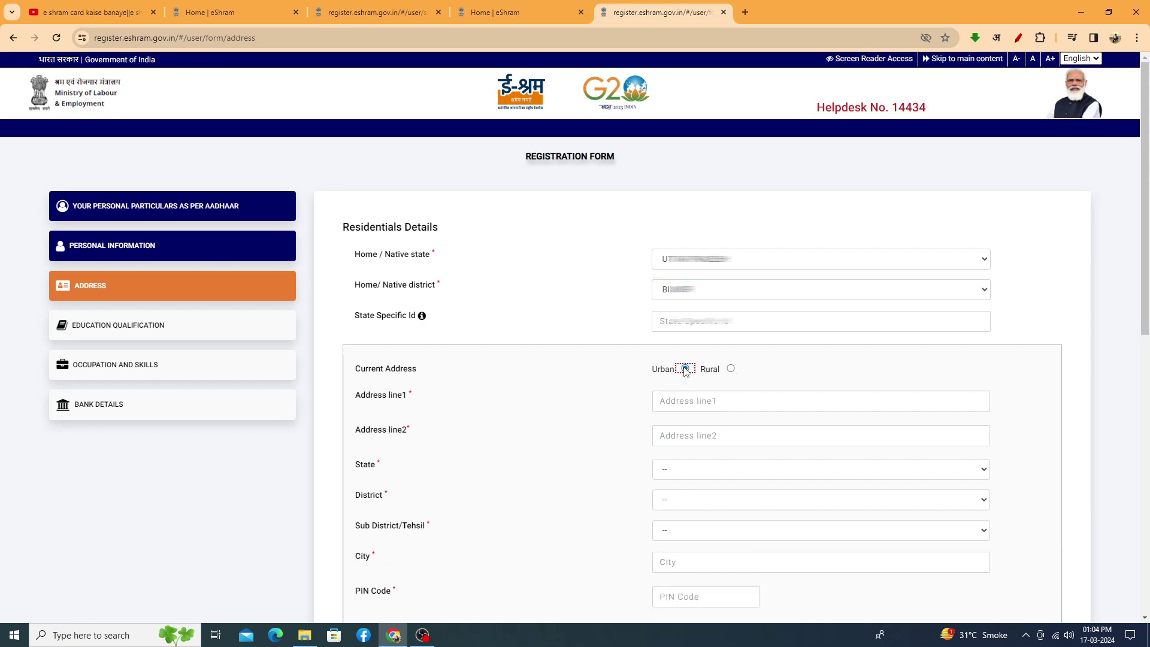
left_click(712, 401)
type("mohalla")
left_click(820, 435)
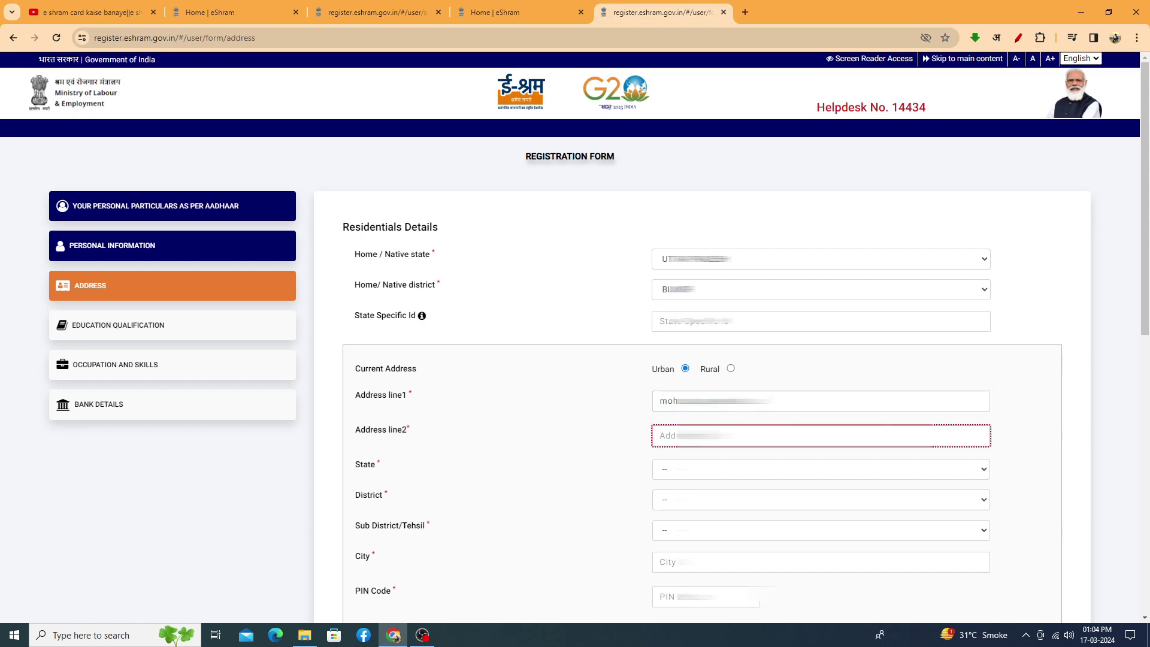
key("ctrl+v")
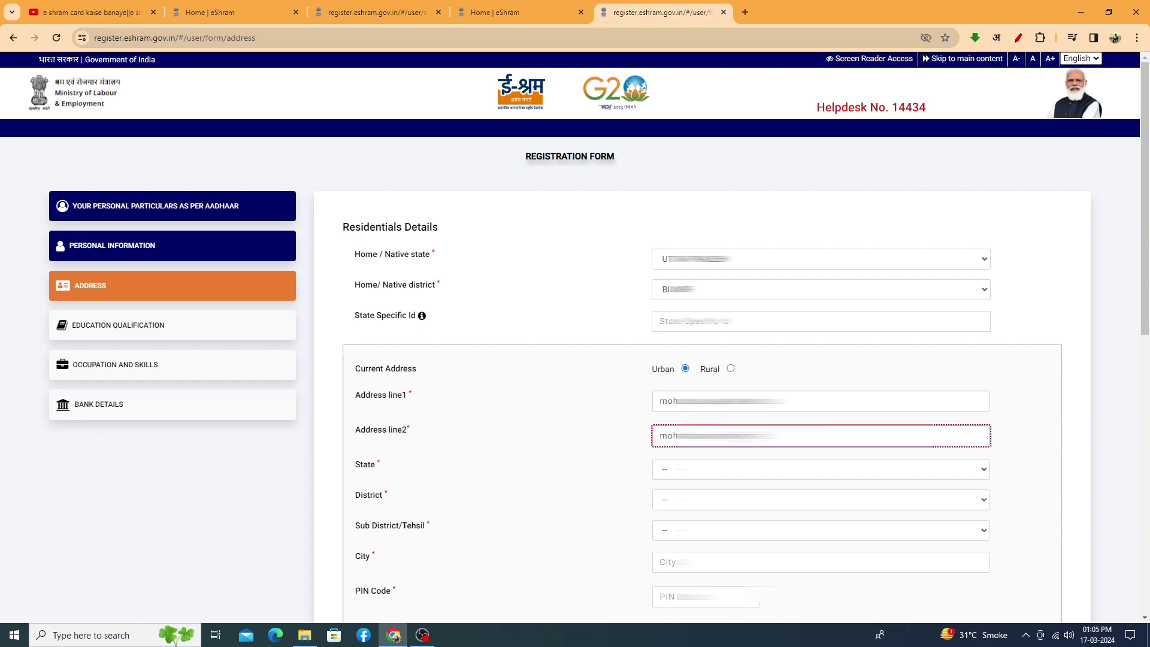
left_click(986, 473)
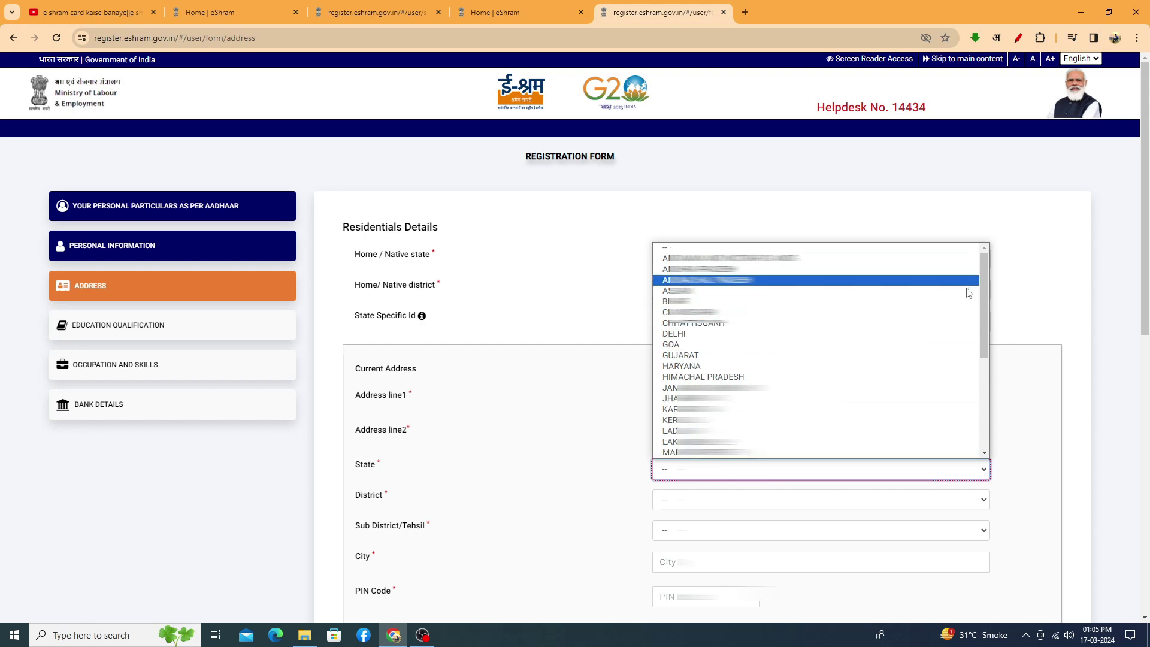
key("u")
key("Return")
left_click(984, 500)
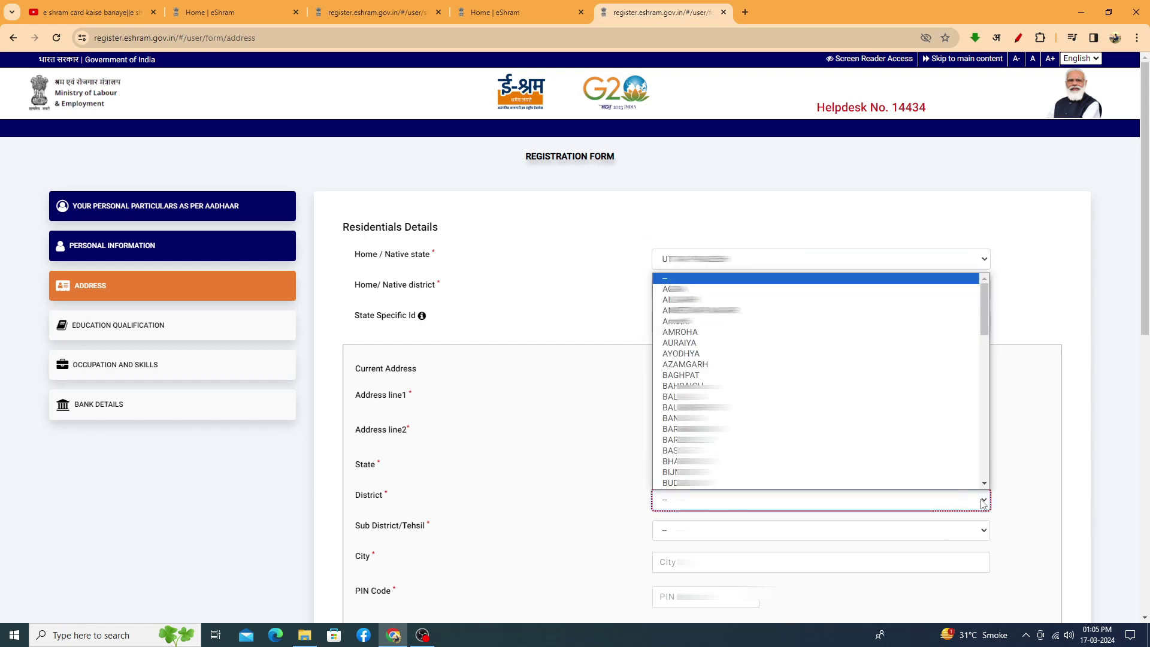
key("Down")
key("Return")
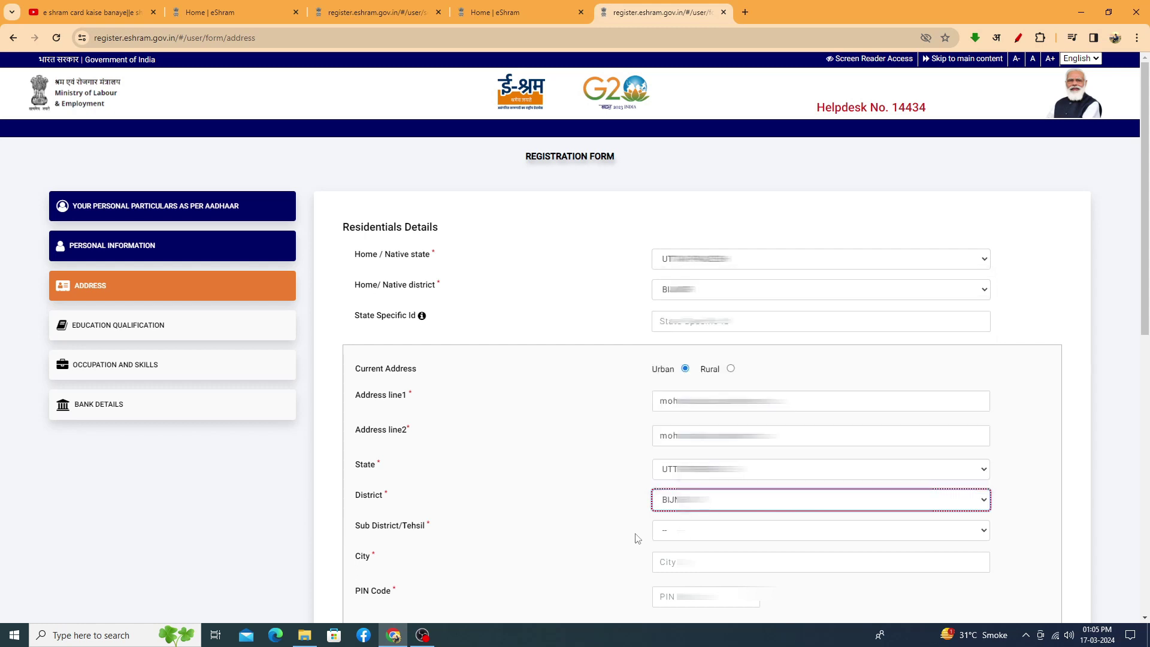
left_click(985, 533)
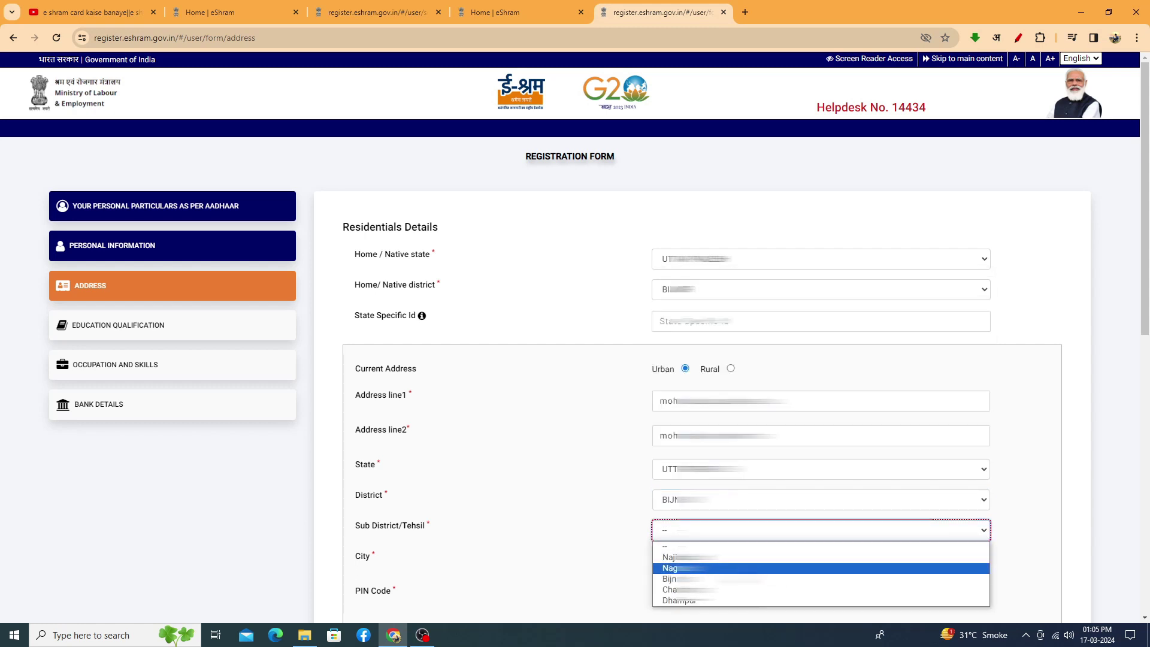
left_click(680, 601)
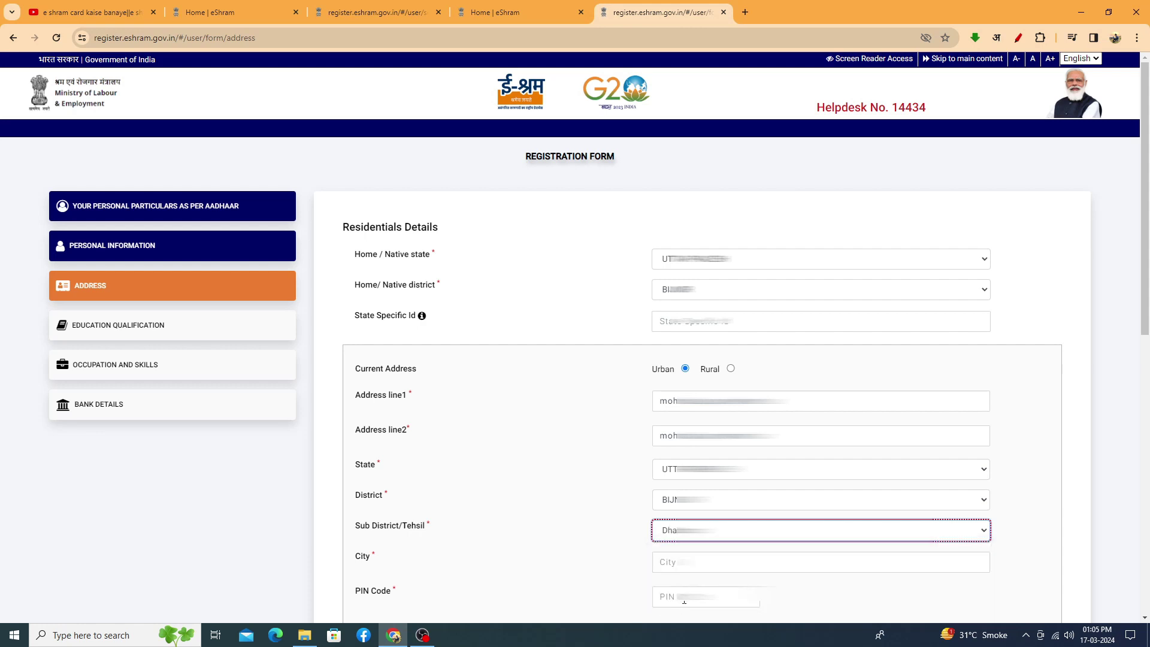
Enter the current city and PIN code, and set More than 25 years at this location.
left_click(683, 561)
type("neht")
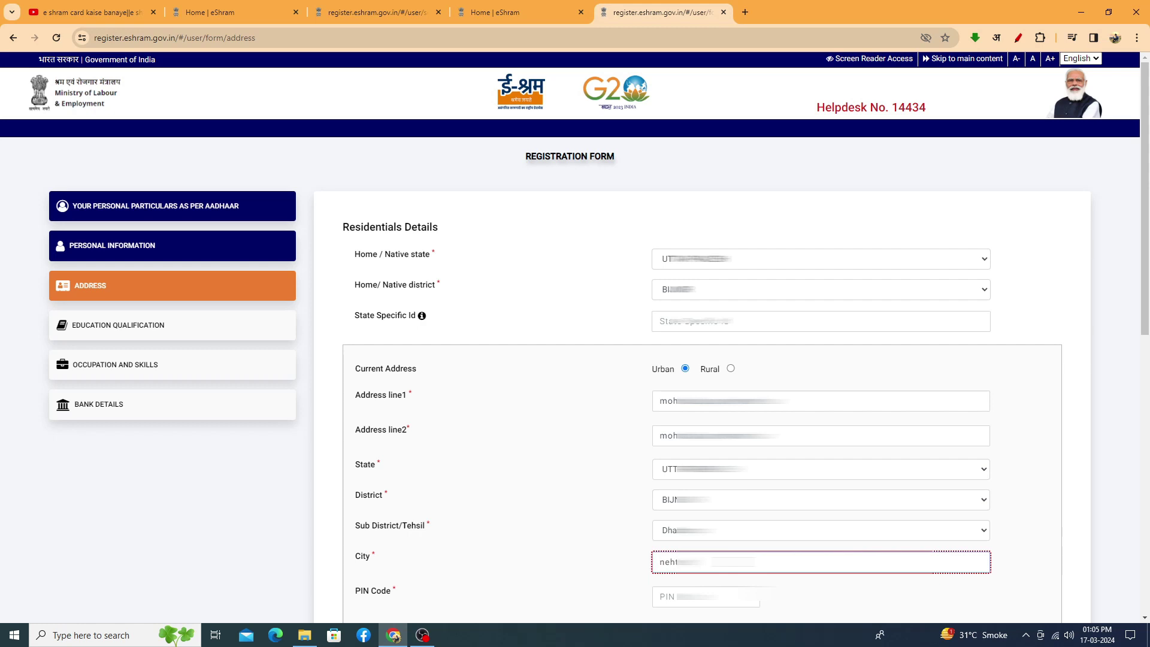
left_click(693, 599)
type("247")
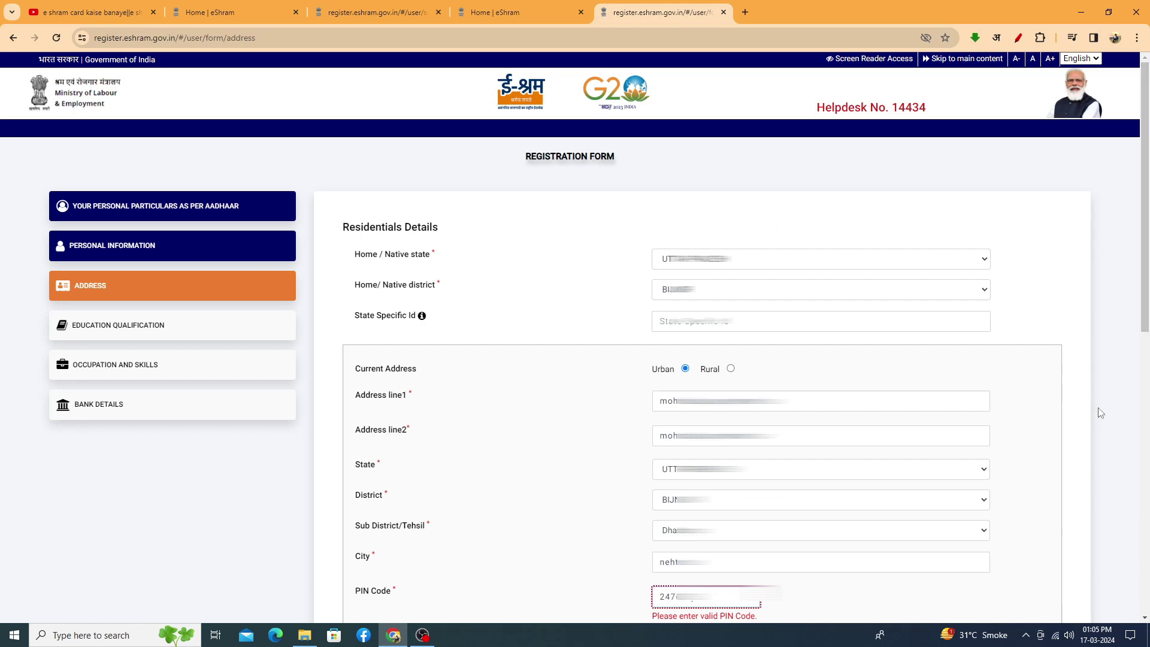
key("BackSpace")
type("6")
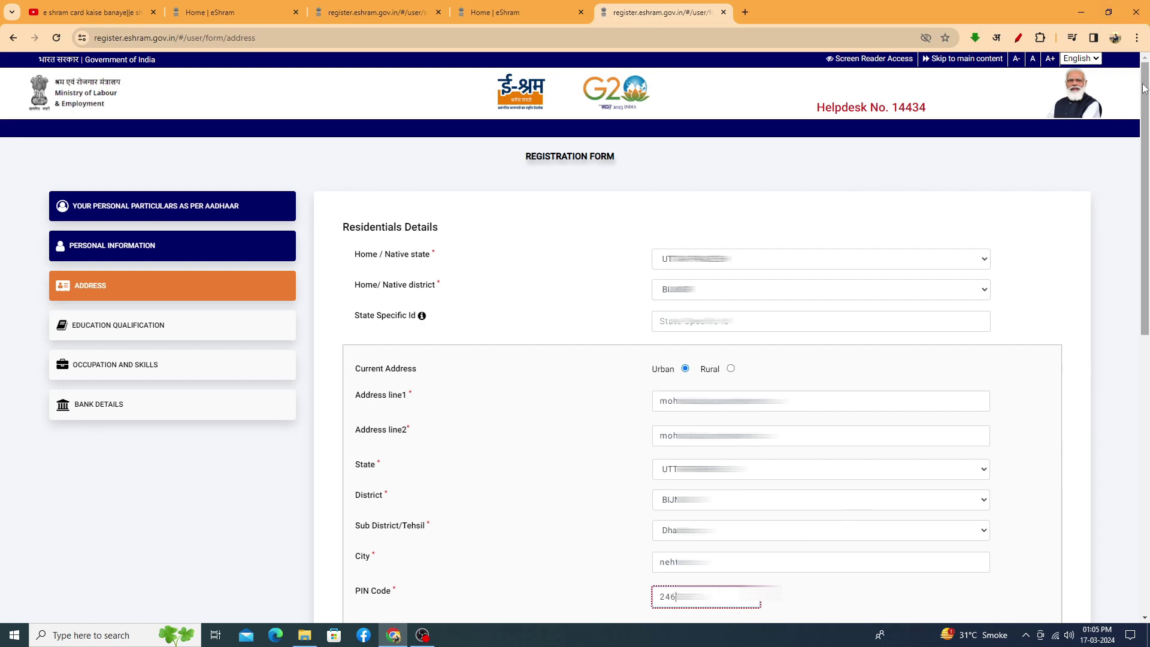
scroll(1143, 89, "down", 4)
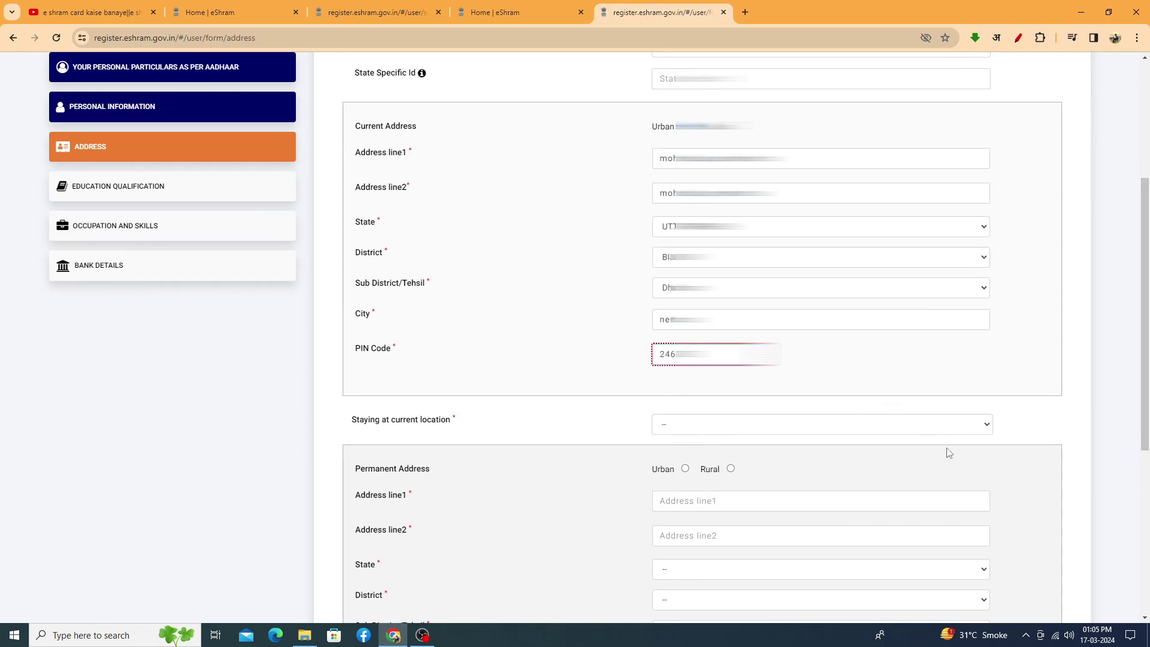
left_click(987, 426)
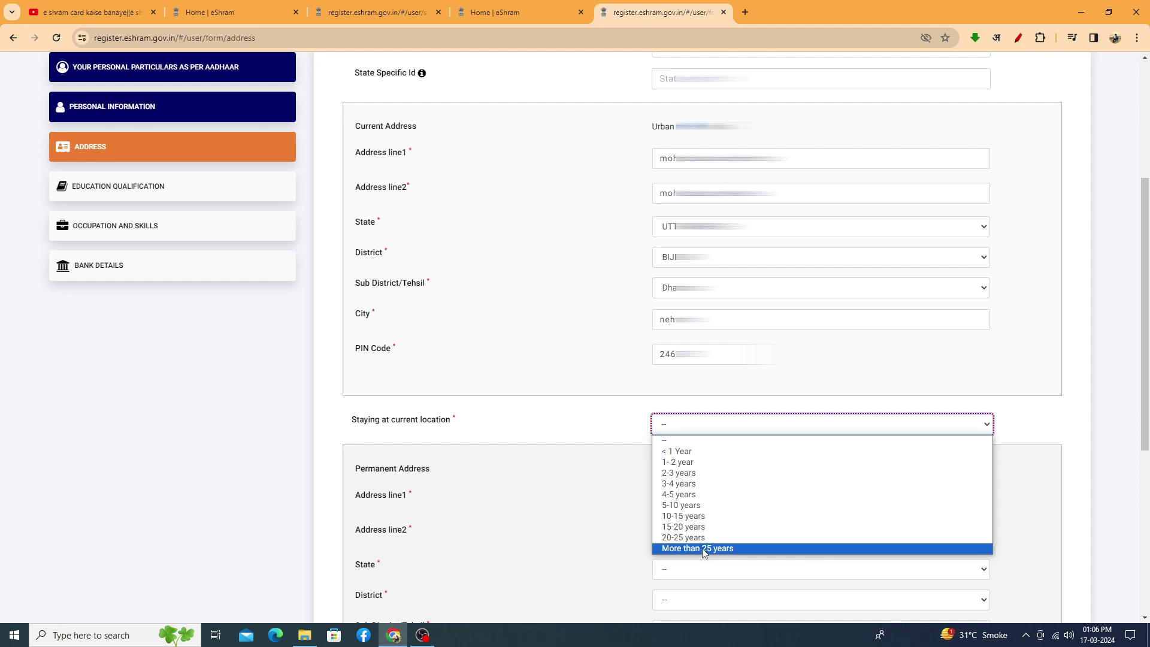
left_click(704, 549)
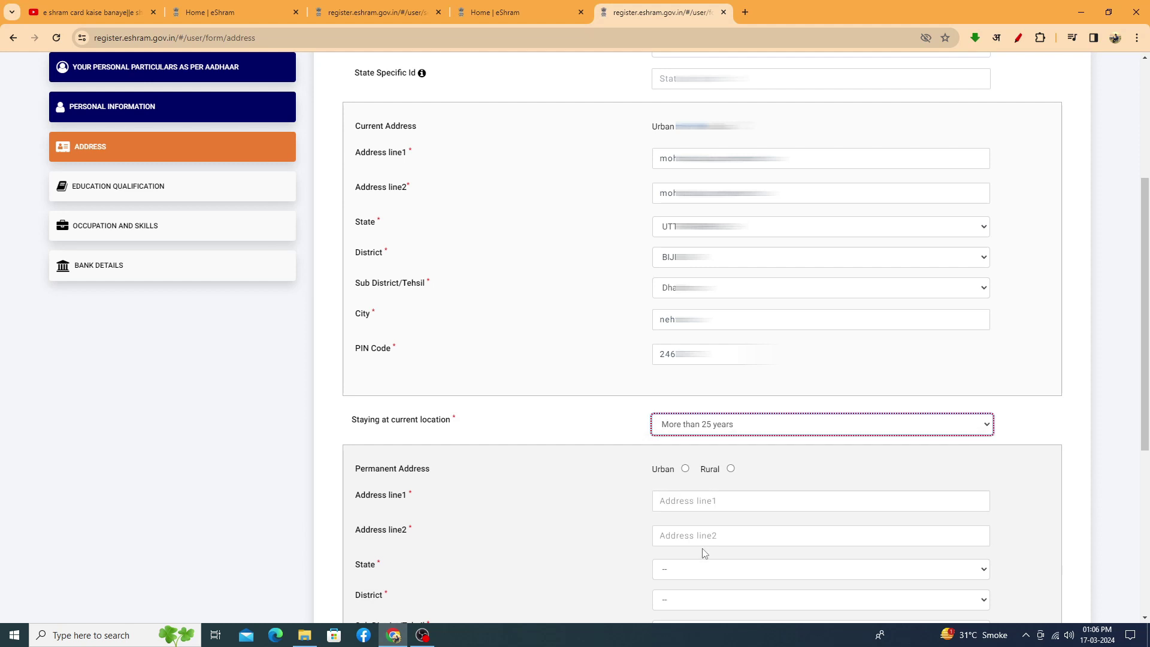
Mark the permanent address Urban and fill its address lines, state, district and tehsil.
left_click(685, 470)
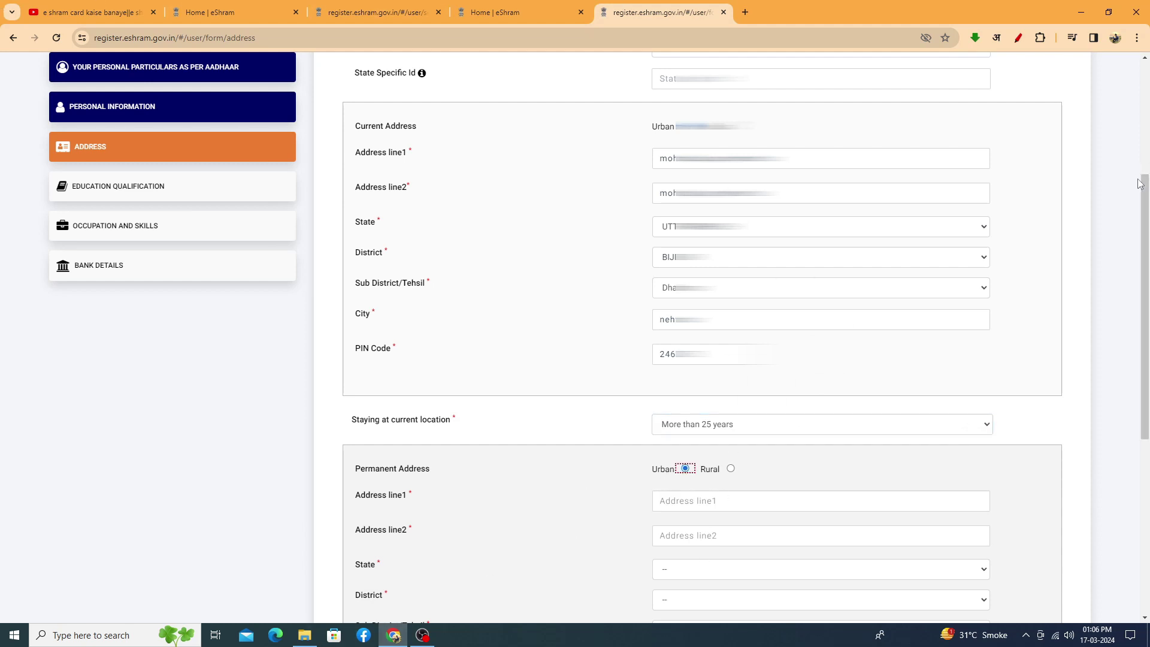
left_click_drag(1140, 177, 1146, 315)
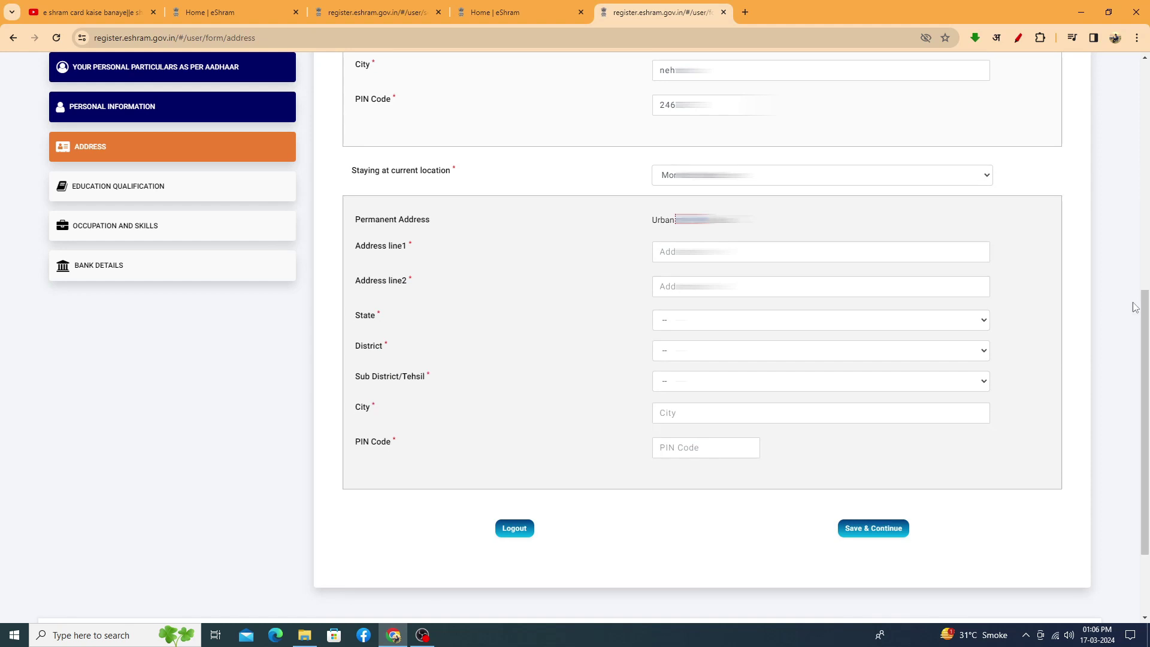
left_click(660, 251)
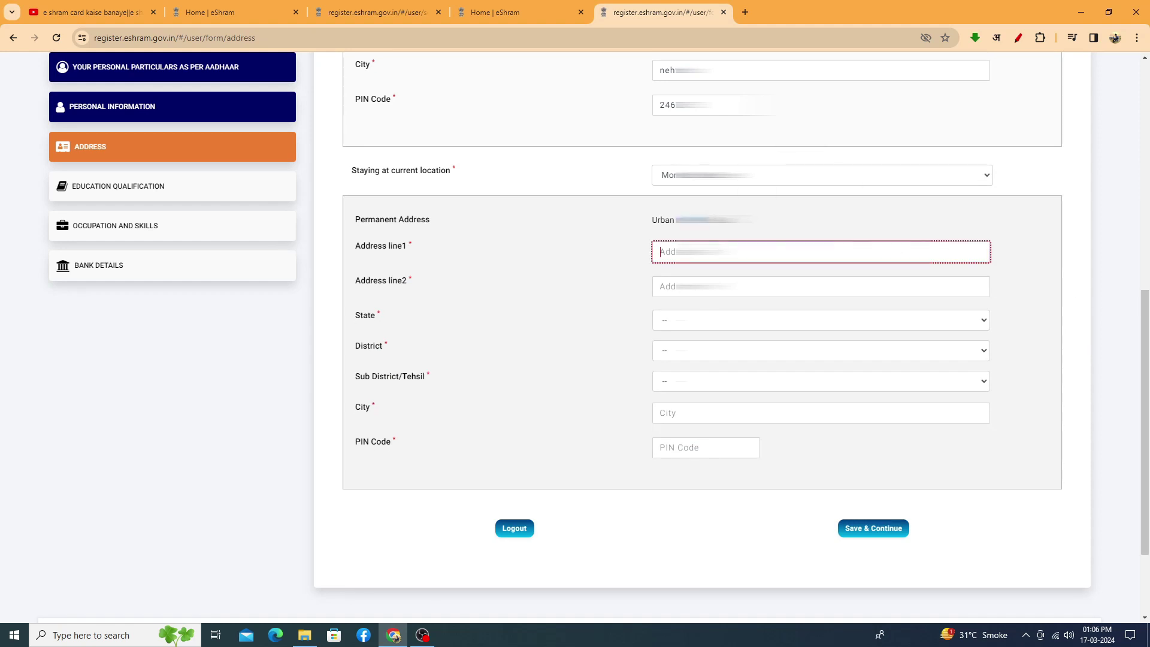
type("mohalla")
left_click(660, 286)
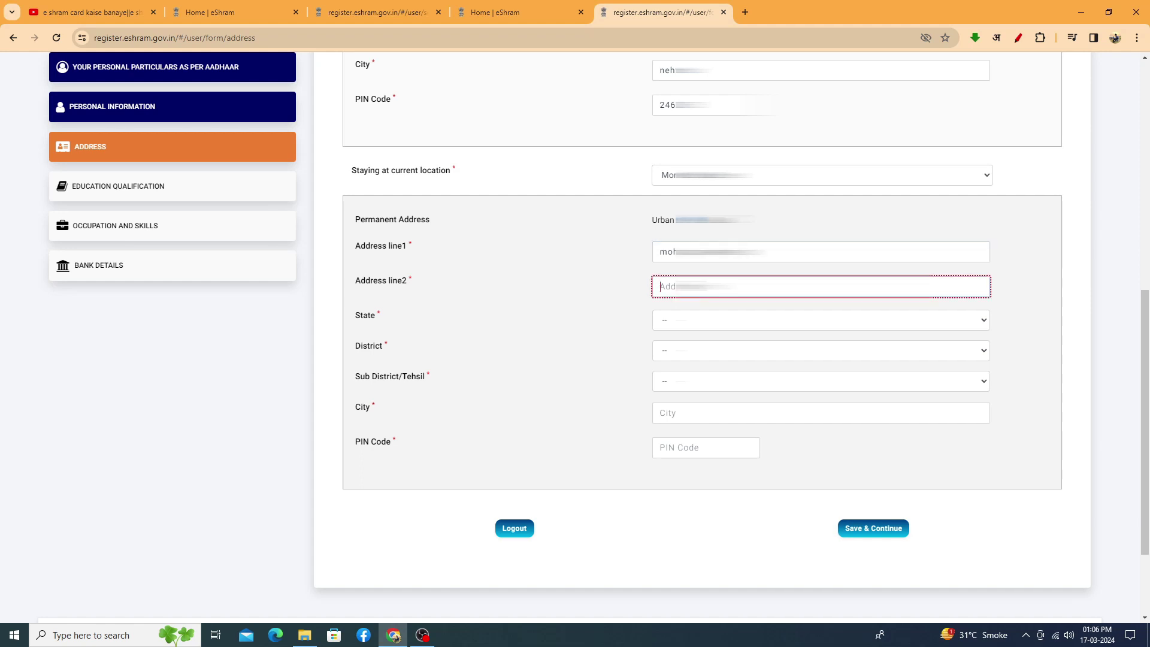
type("mohalla")
key("Tab")
type("u")
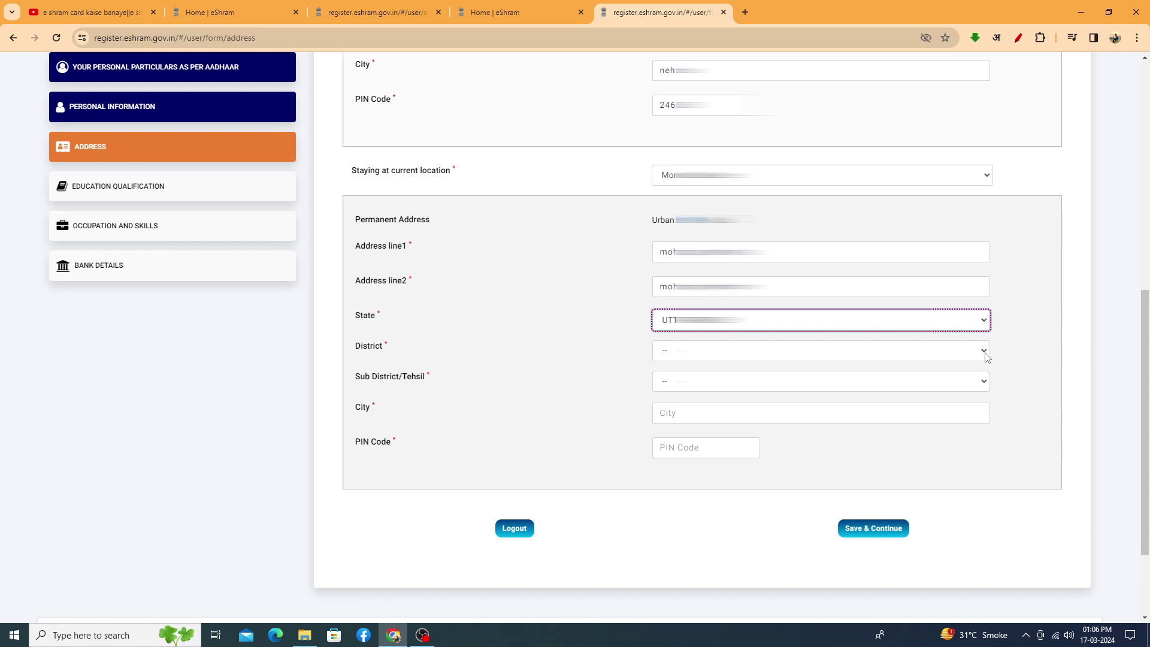
left_click(985, 350)
type("bij")
key("Return")
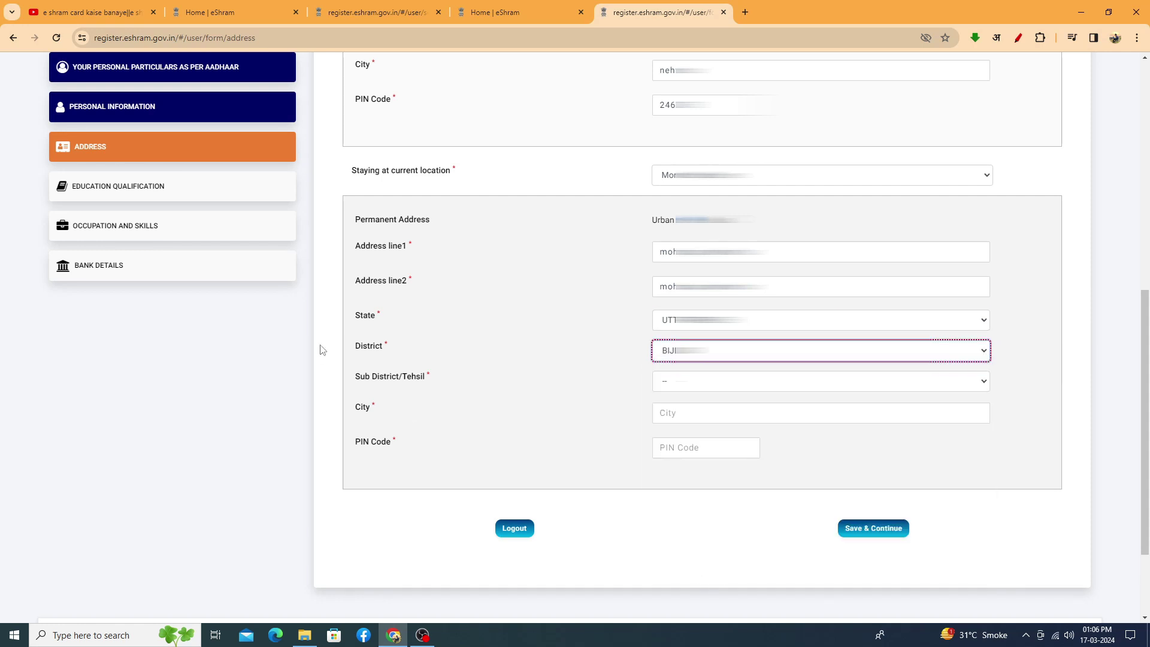
left_click(982, 382)
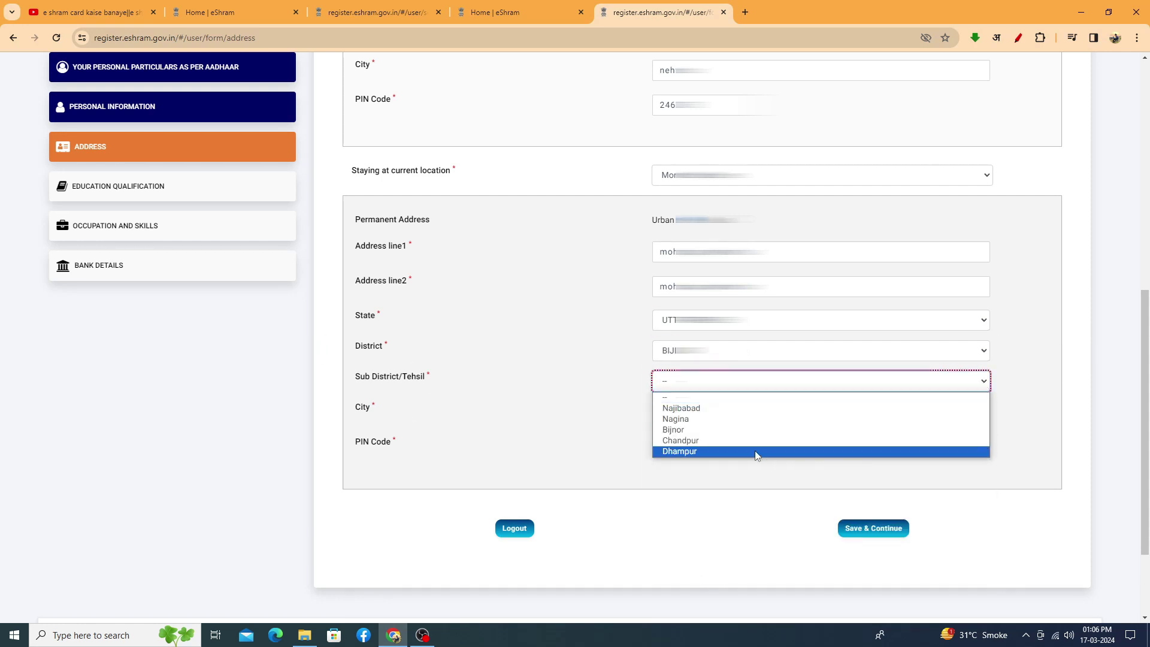
left_click(716, 454)
Enter the permanent city and PIN code, then save the address details.
left_click(675, 413)
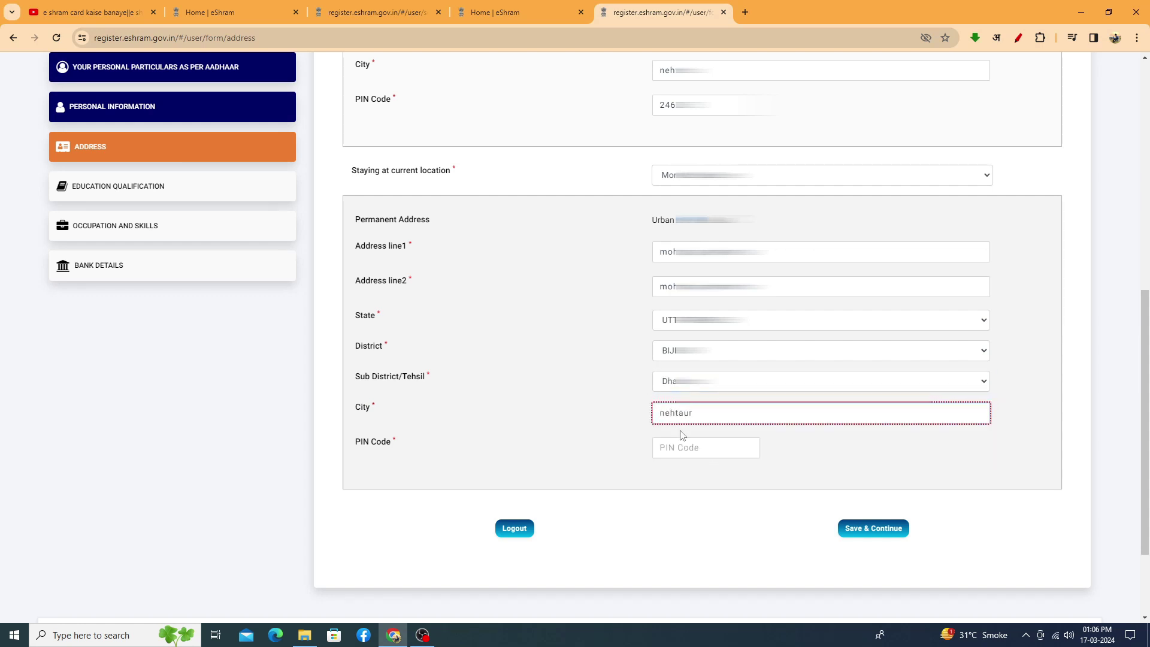
left_click(687, 455)
type("24")
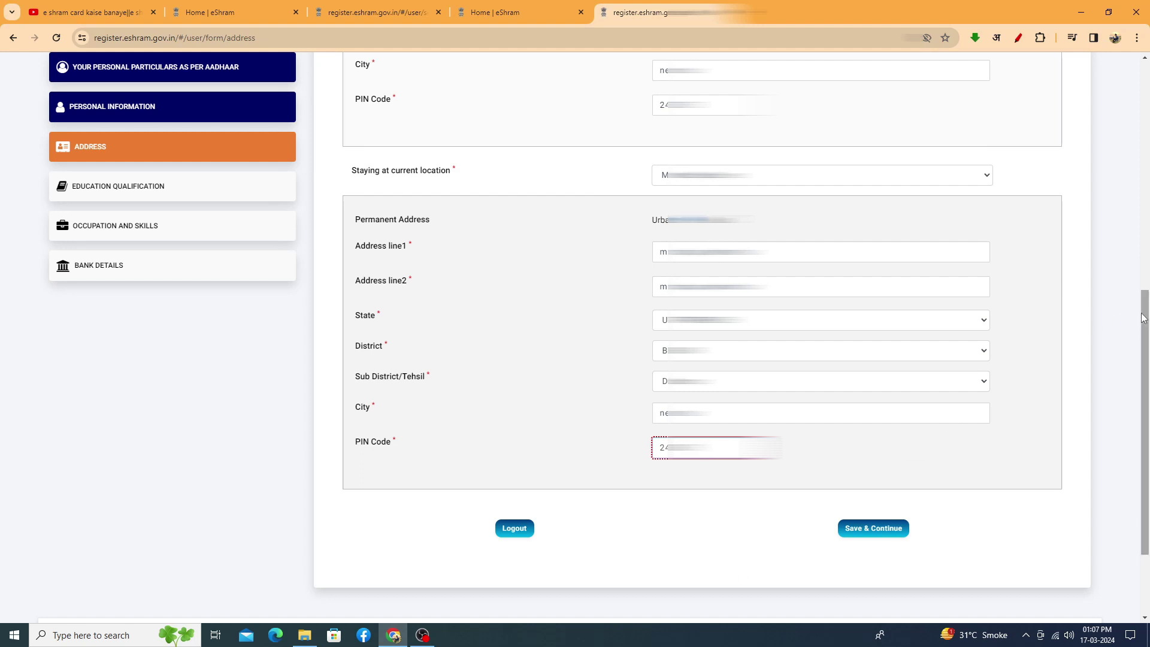
scroll(520, 332, "up", 6)
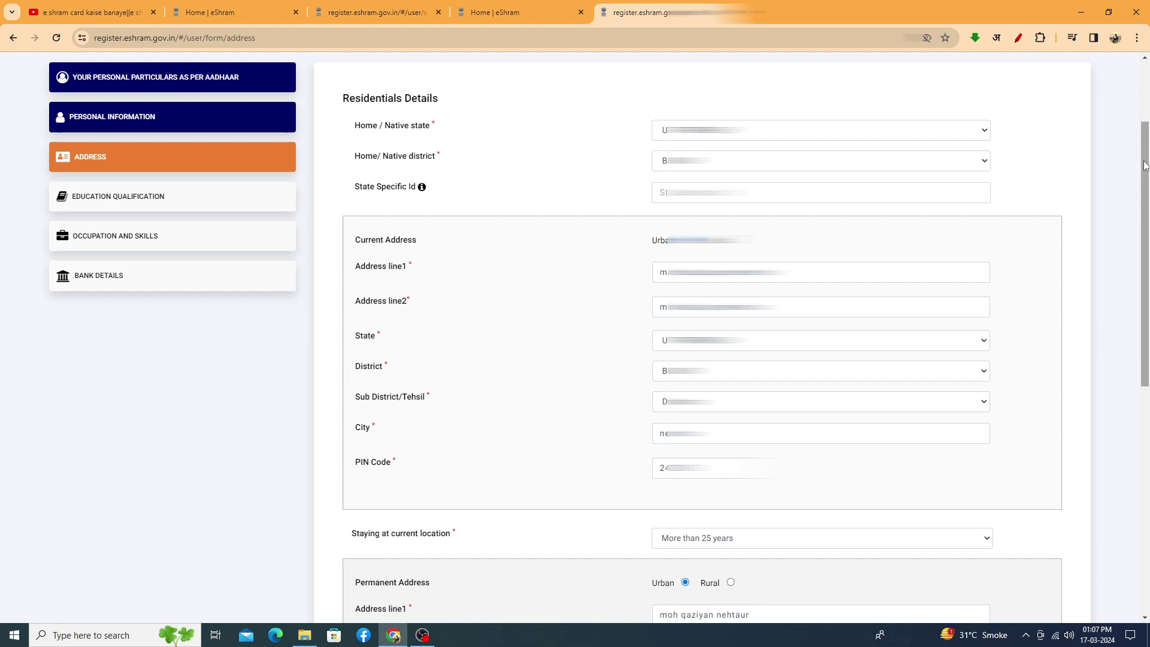
left_click_drag(1145, 166, 1145, 310)
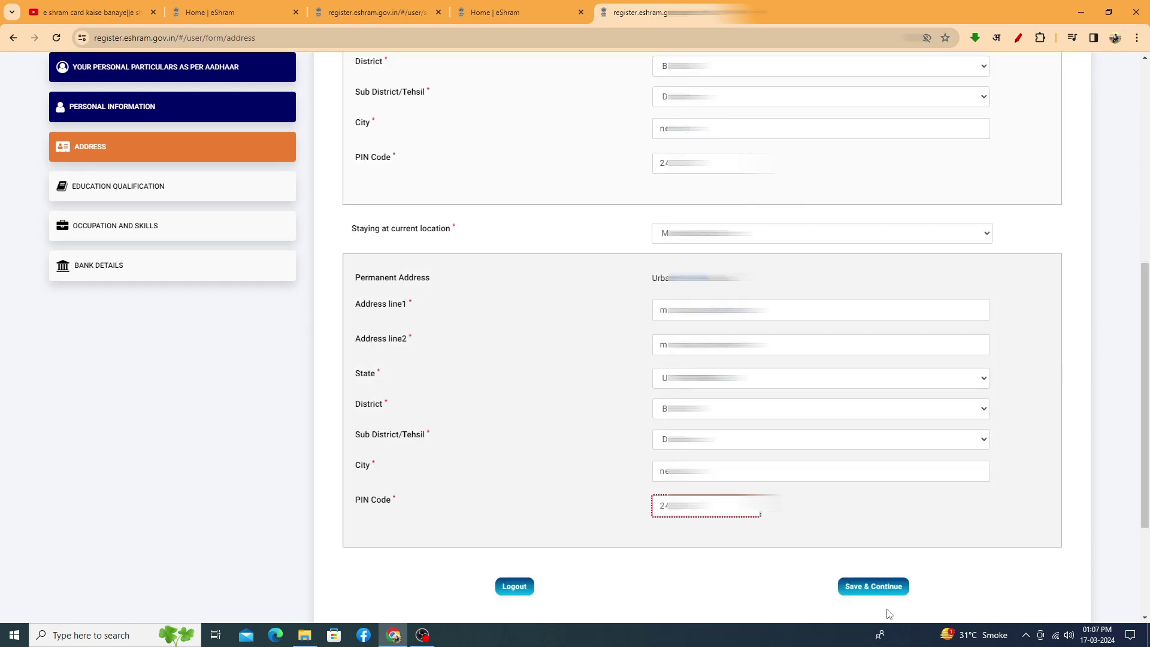
left_click(865, 589)
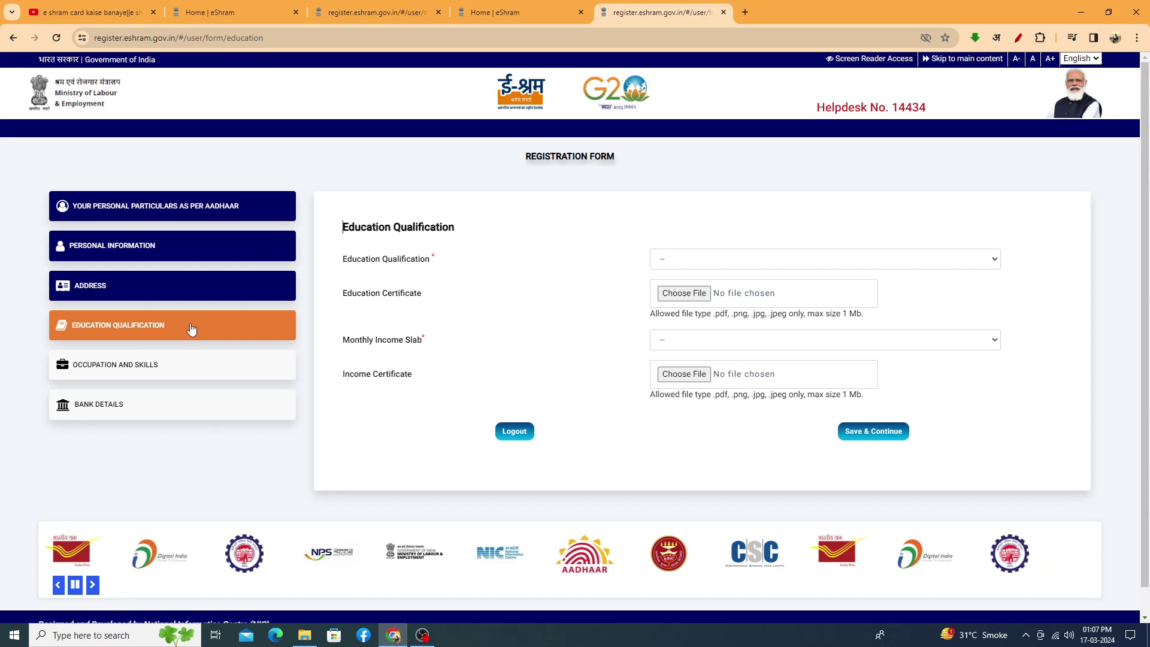
Choose Secondary education and 10000 & Below income, skip both certificate uploads, and save.
left_click(995, 261)
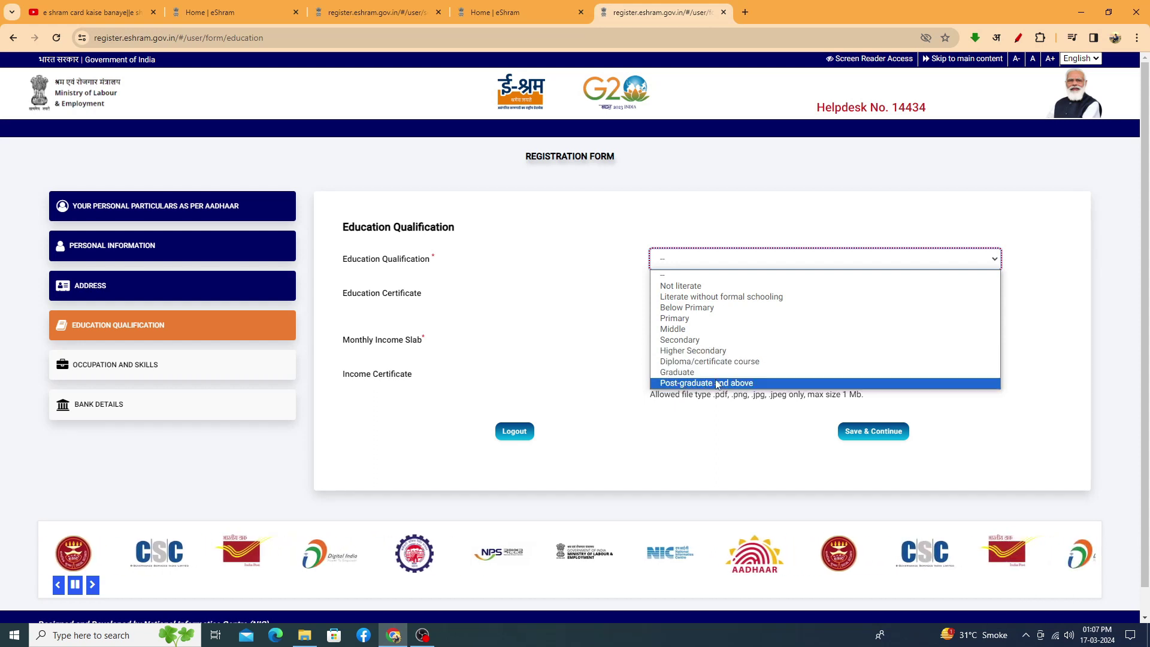
left_click(685, 342)
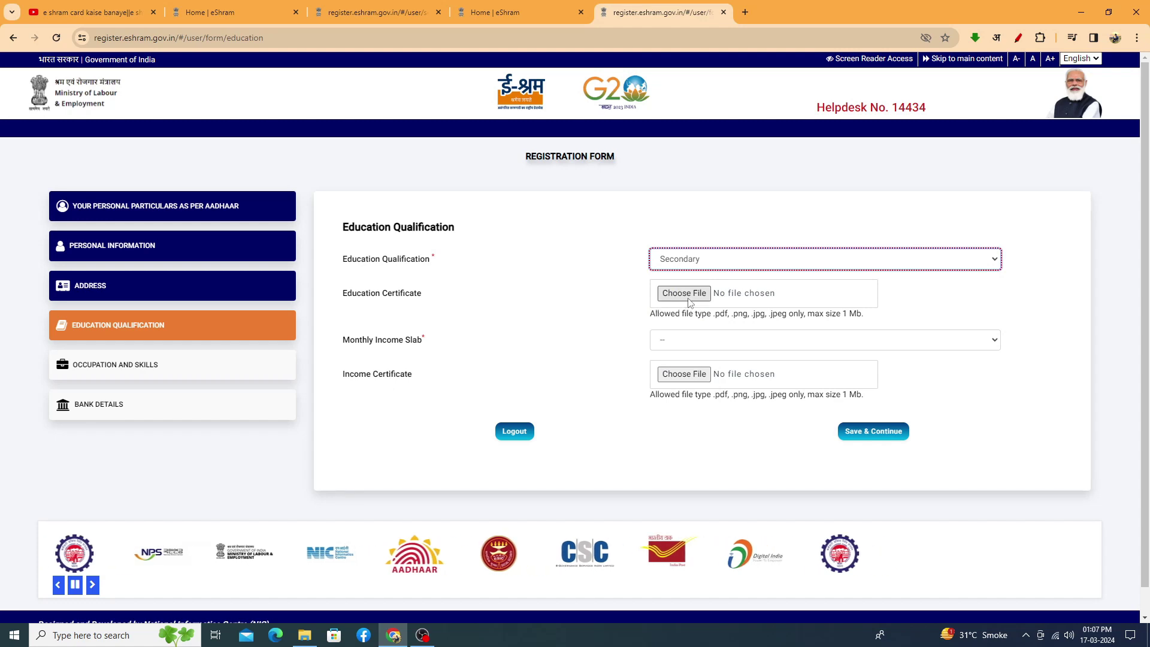
key("alt")
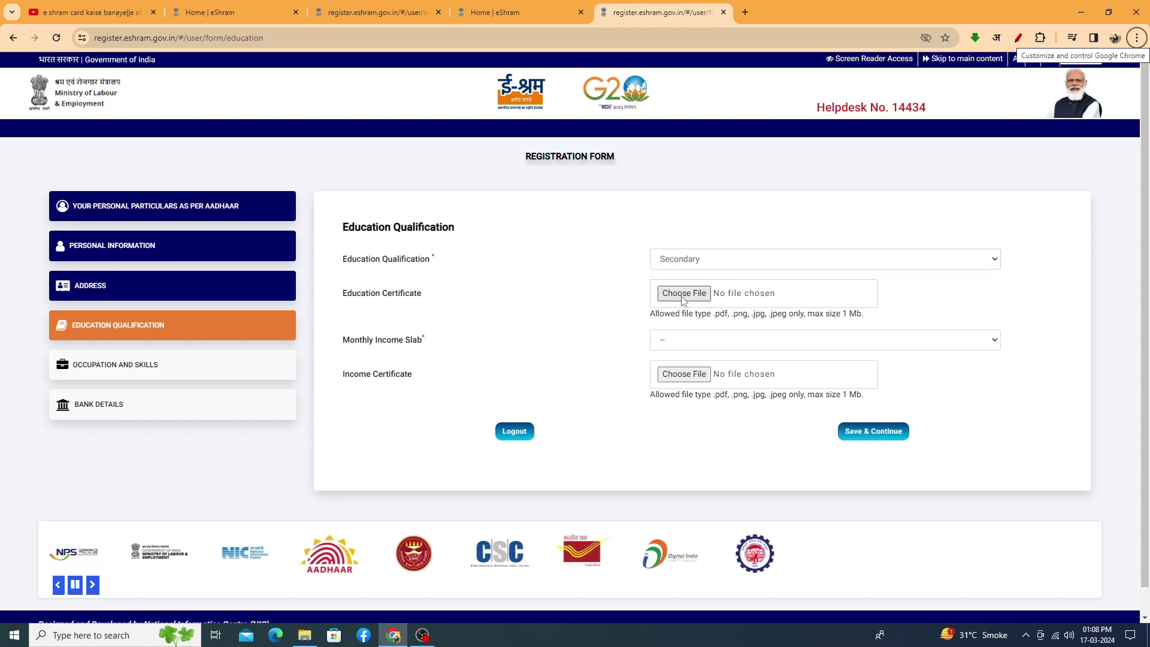
left_click(683, 296)
key("Escape")
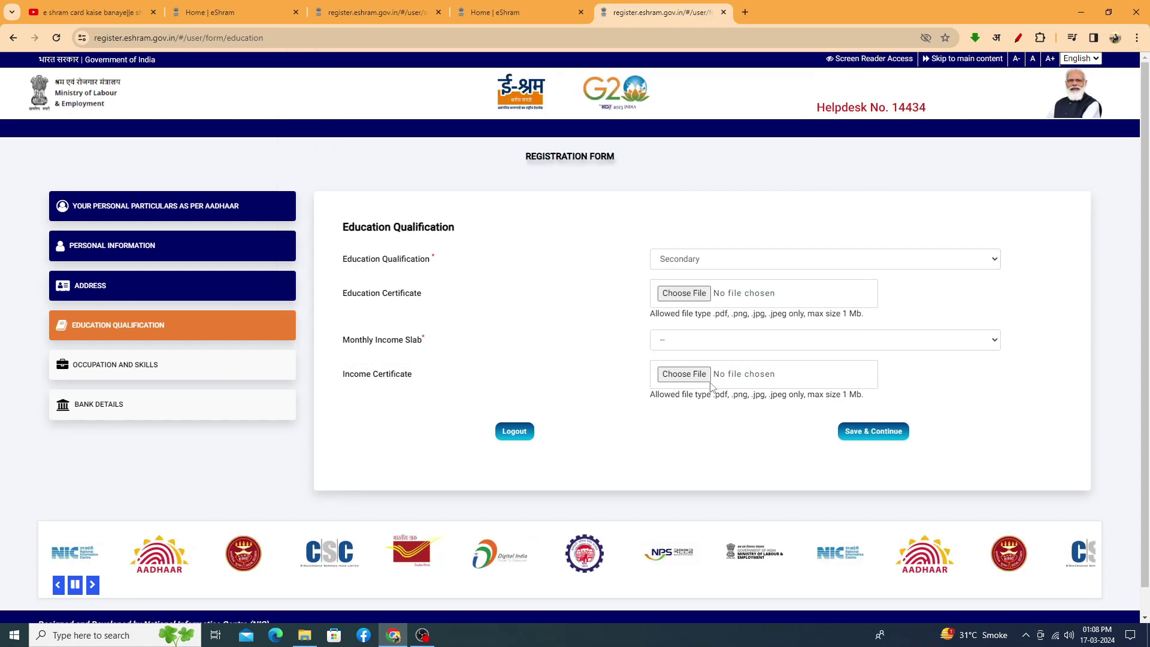
left_click(996, 340)
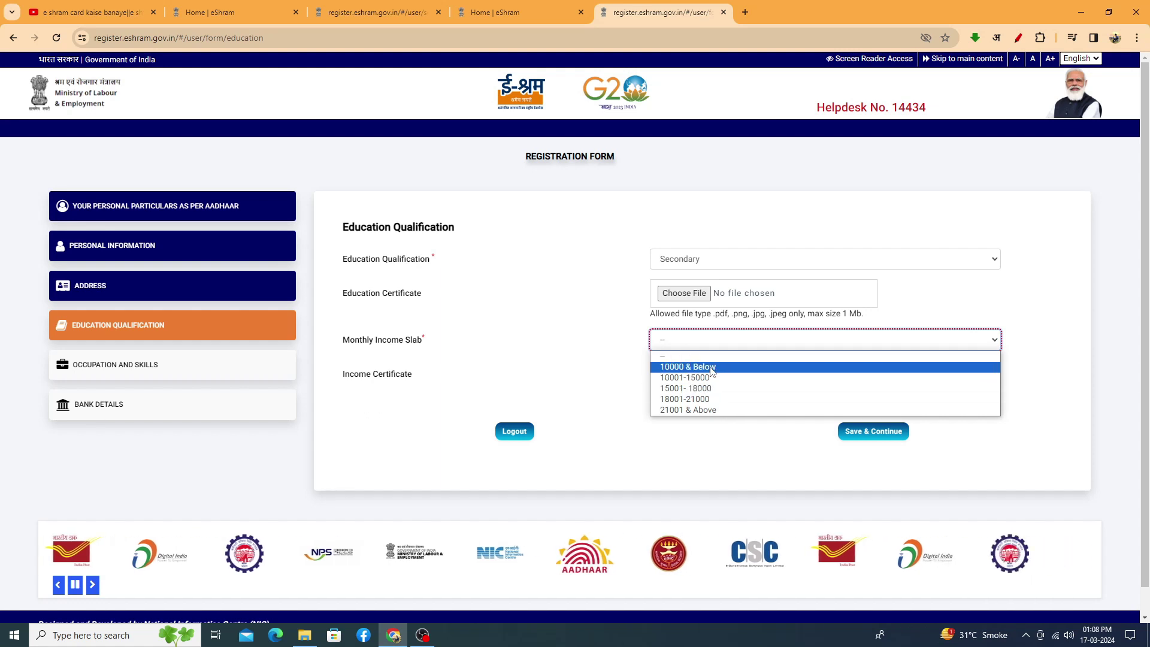
left_click(688, 367)
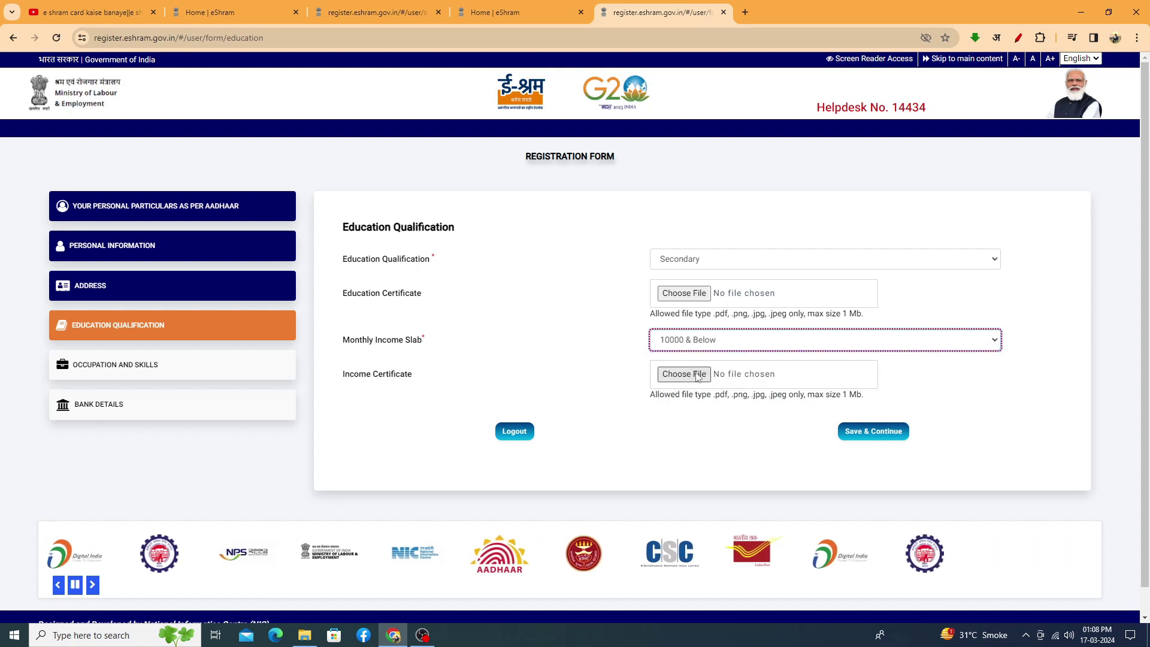
left_click(692, 377)
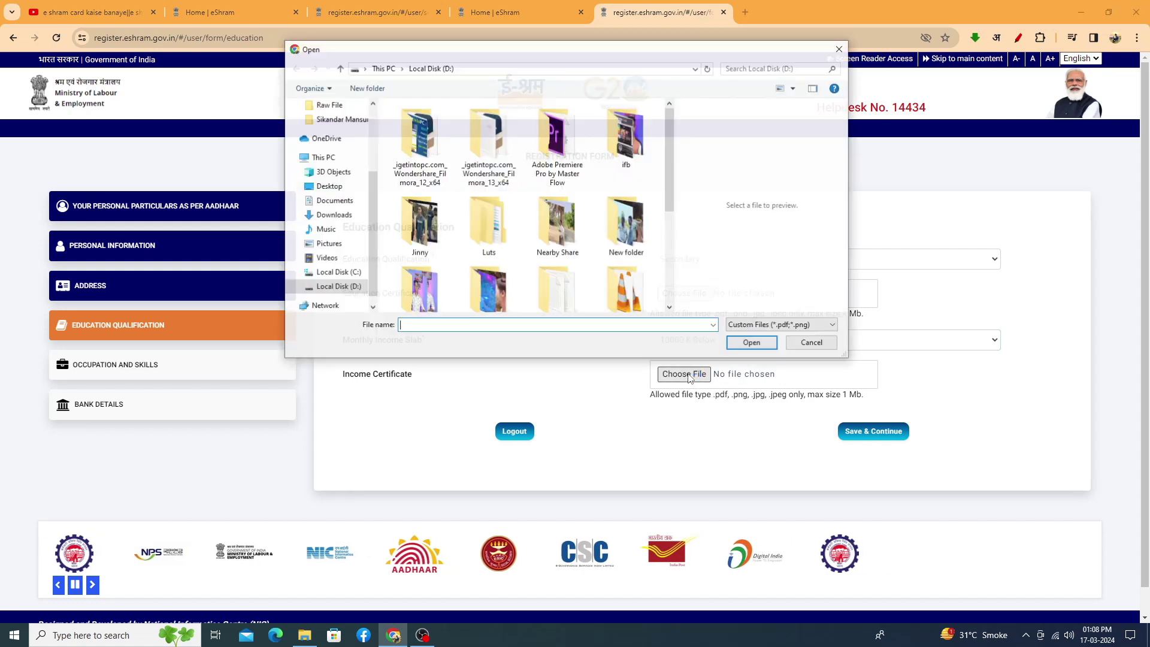
key("Escape")
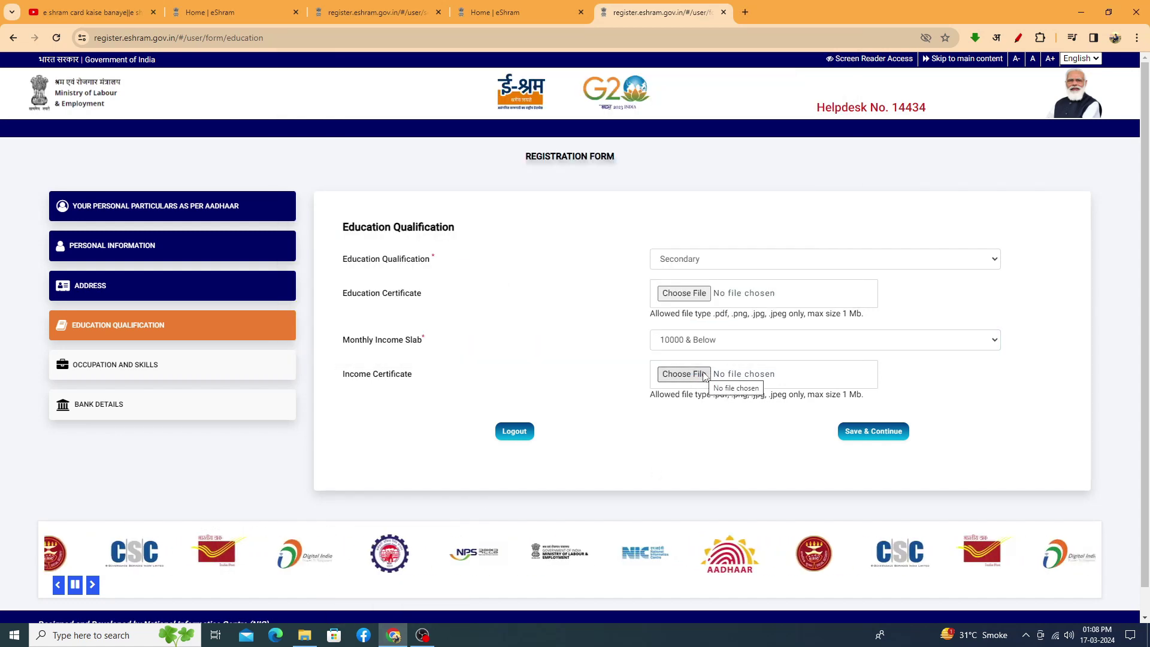
left_click(871, 431)
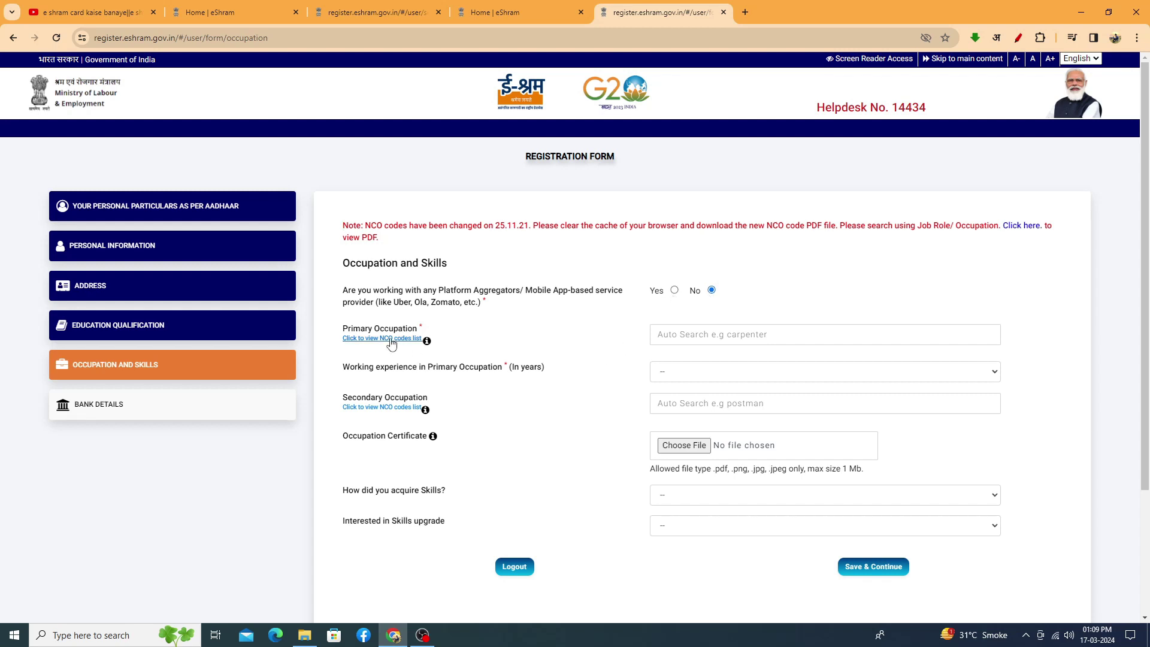
Enter the primary occupation, keep 2 years' working experience, and save the occupation details.
left_click(761, 341)
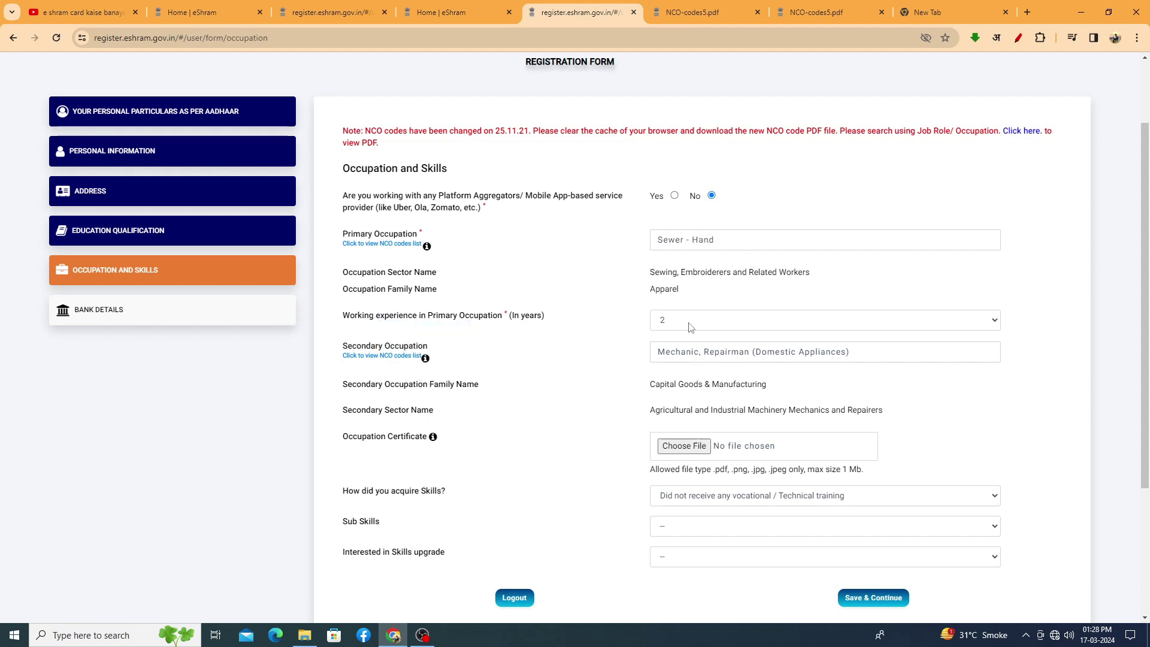
left_click(999, 324)
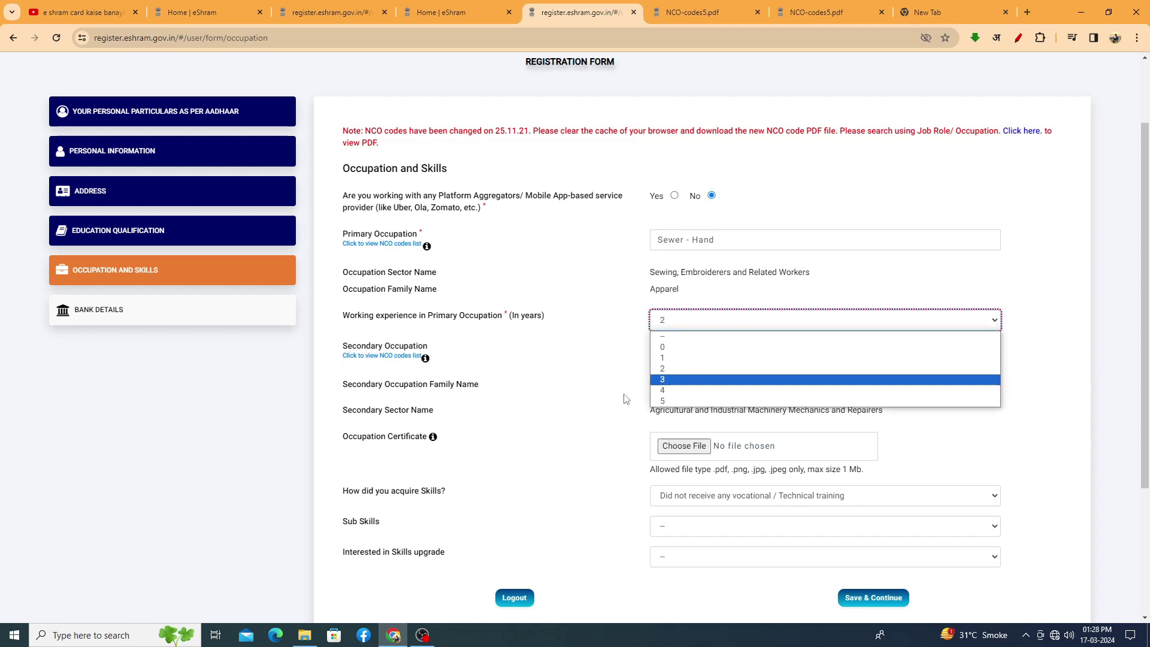
left_click(686, 369)
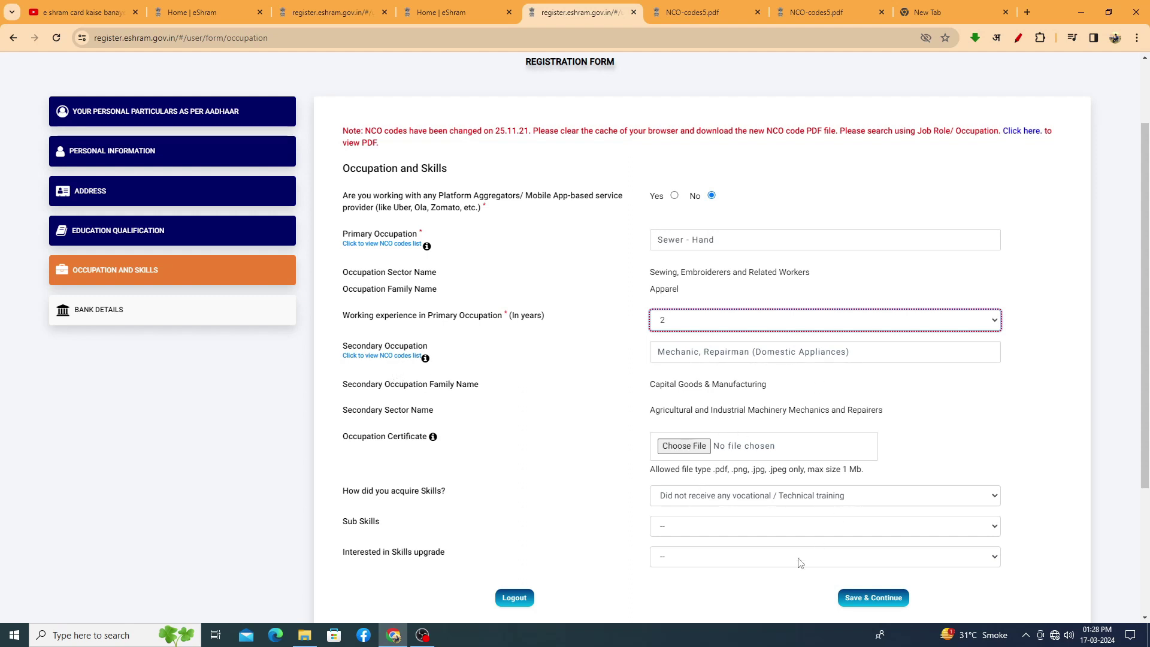
left_click(869, 598)
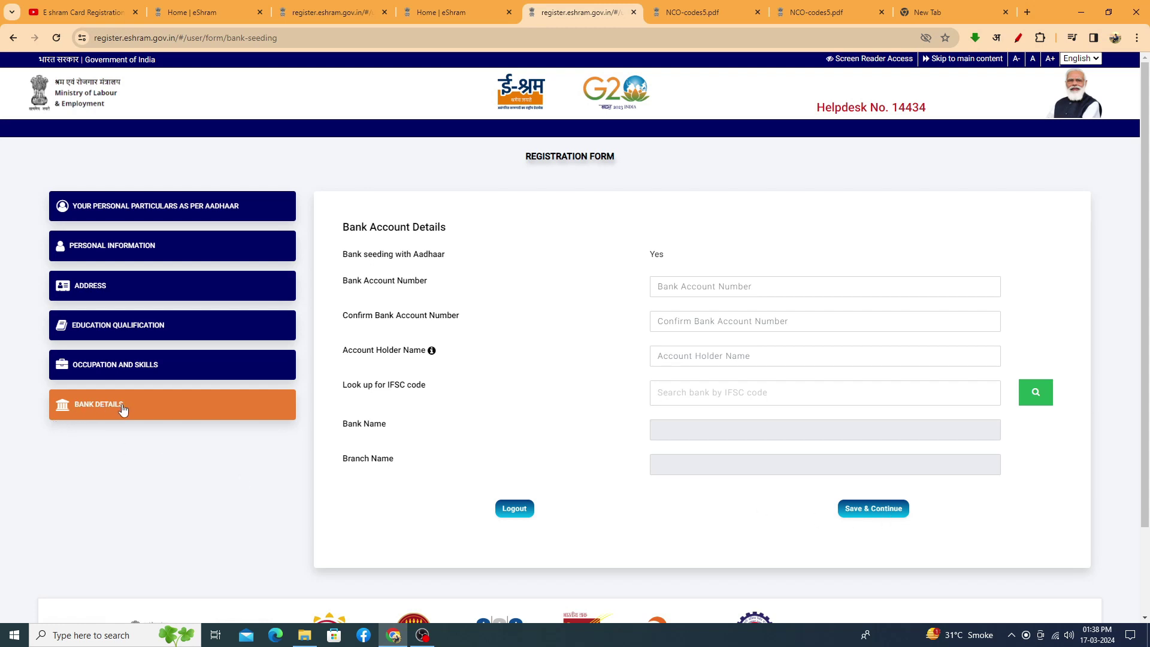
Enter and confirm the bank account number and fill in the account holder's name.
left_click(720, 295)
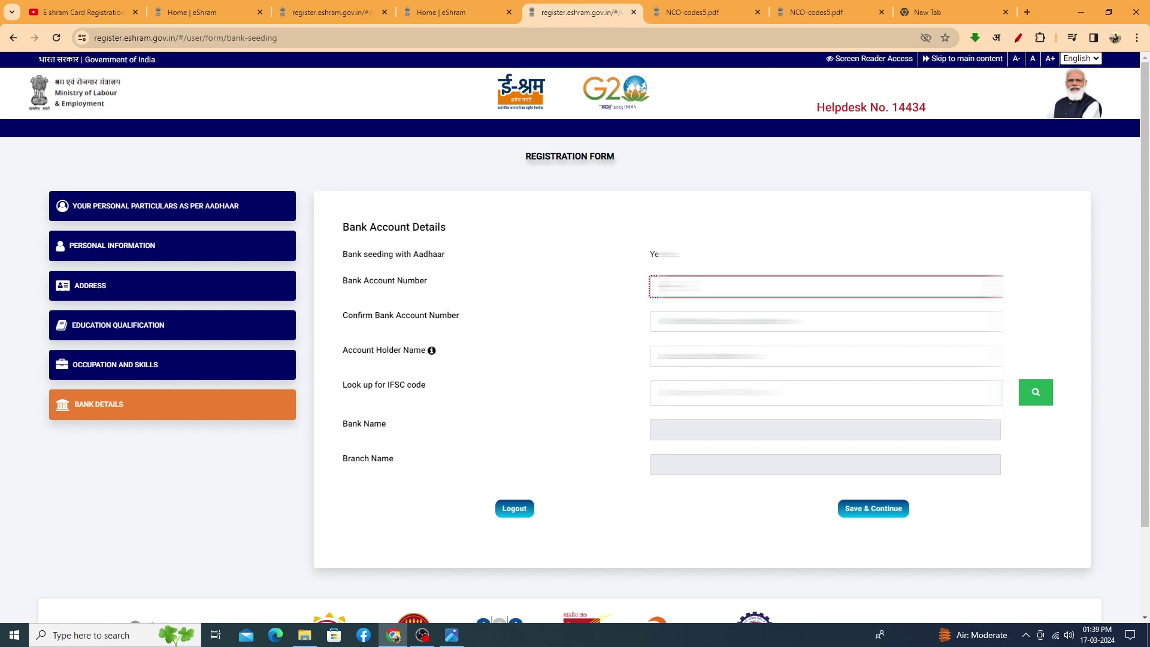
key("Tab")
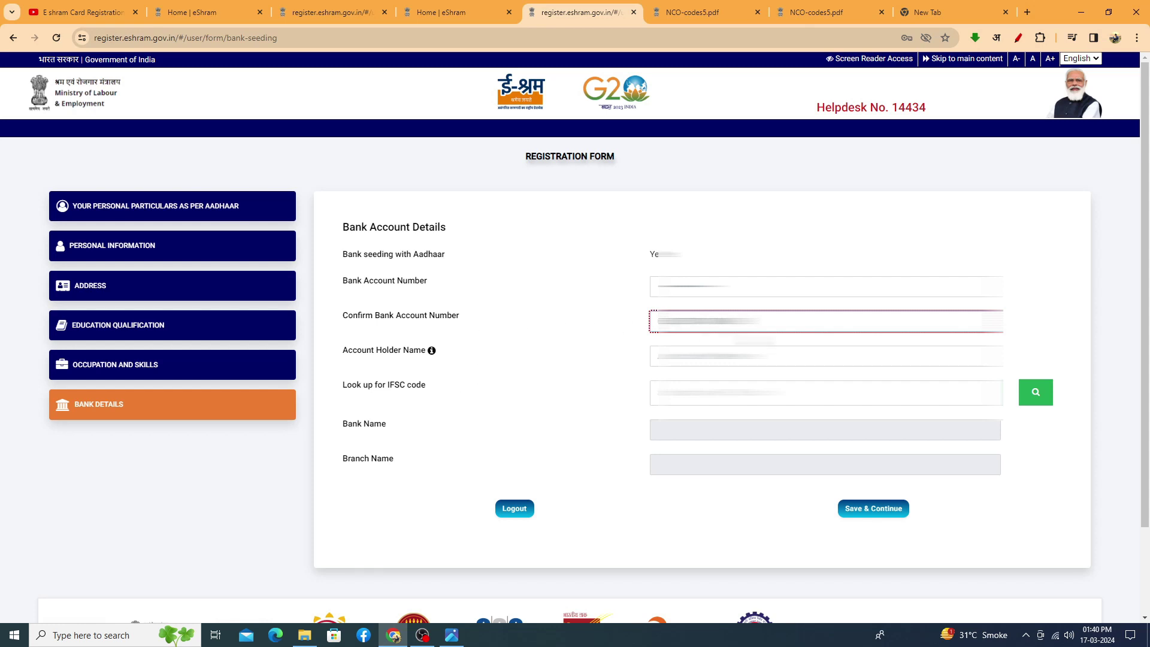
left_click(677, 356)
mouse_move(450, 639)
key("Tab")
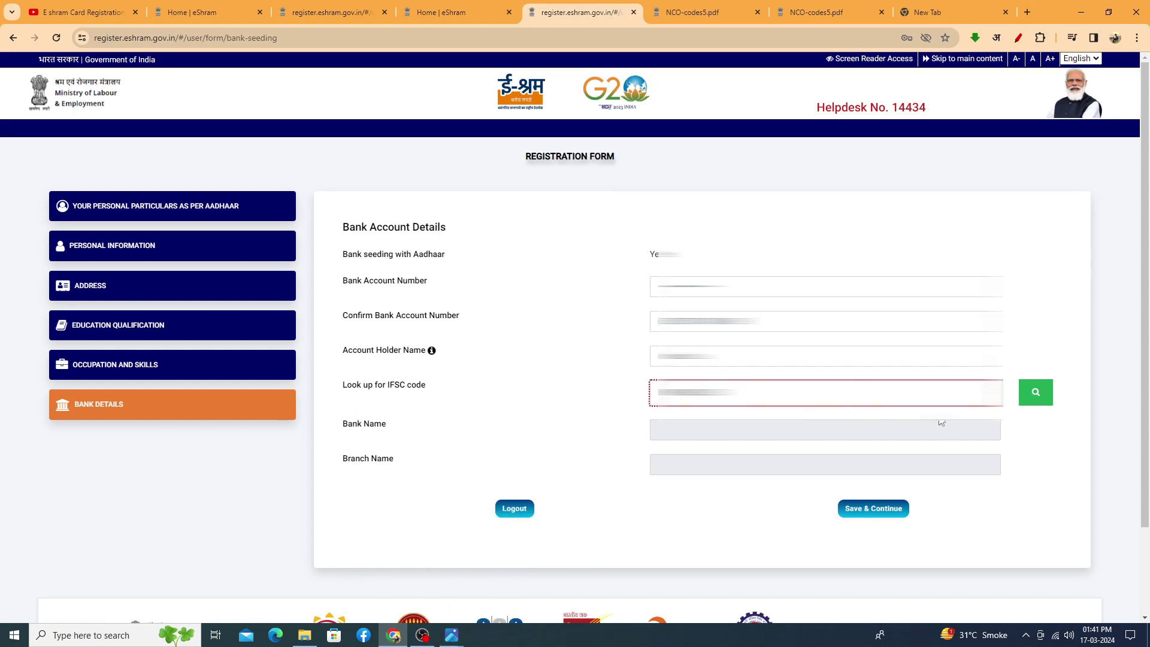
Look up the IFSC to fill Punjab National Bank, Nehtaur, and save the bank details.
left_click(1034, 395)
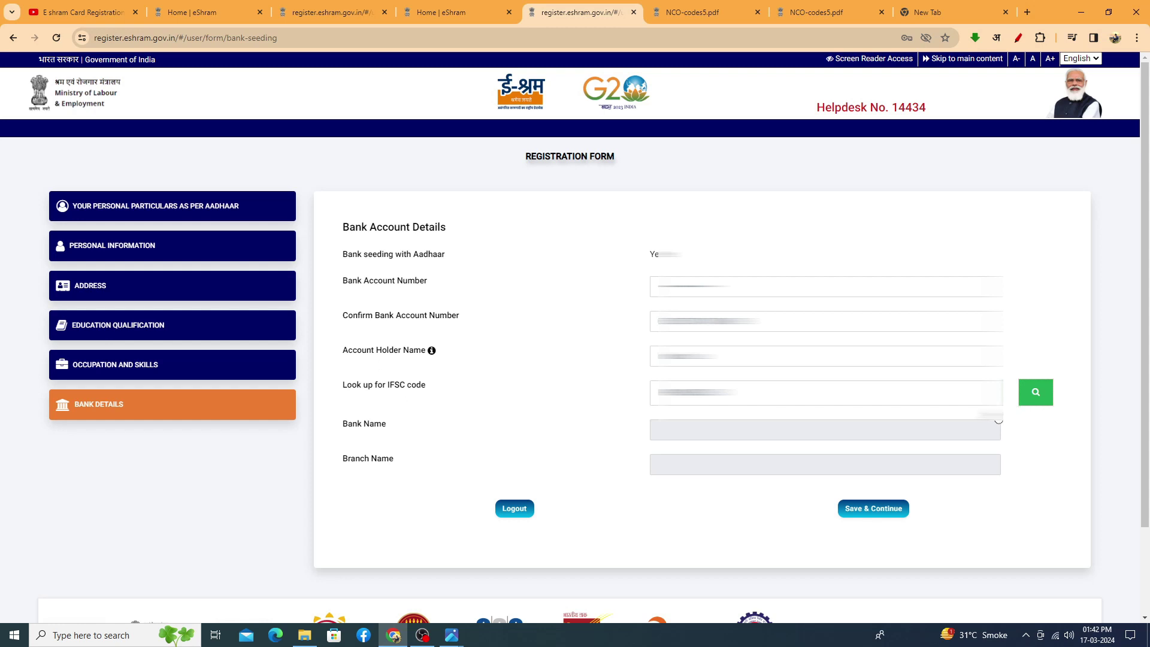
left_click(715, 432)
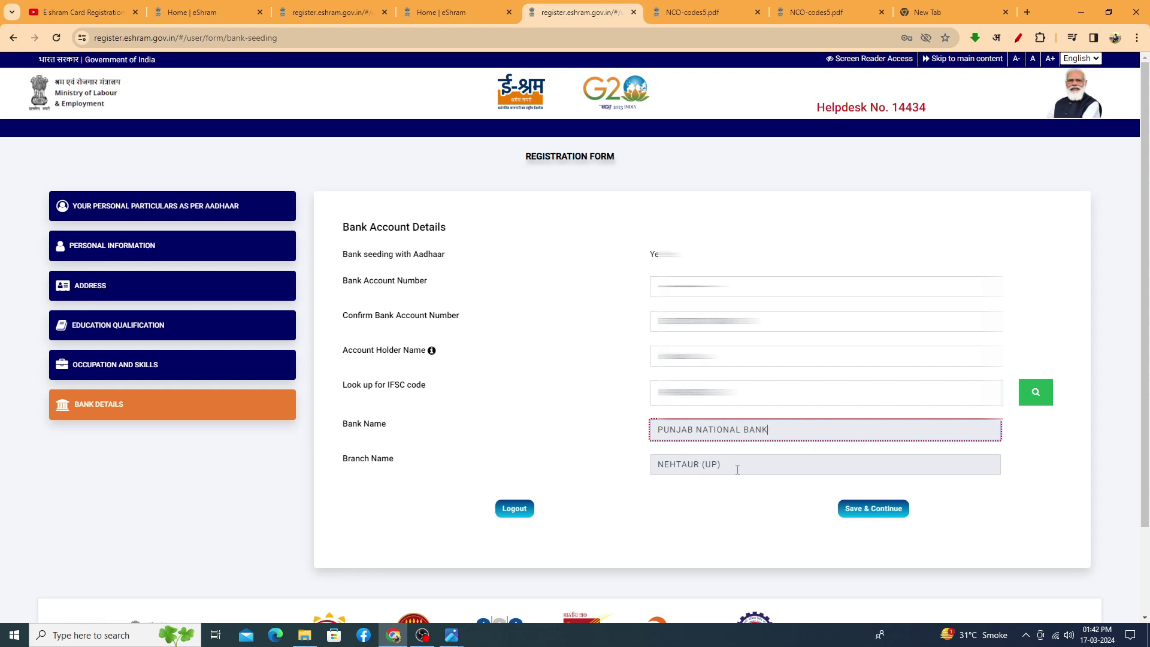
left_click(873, 509)
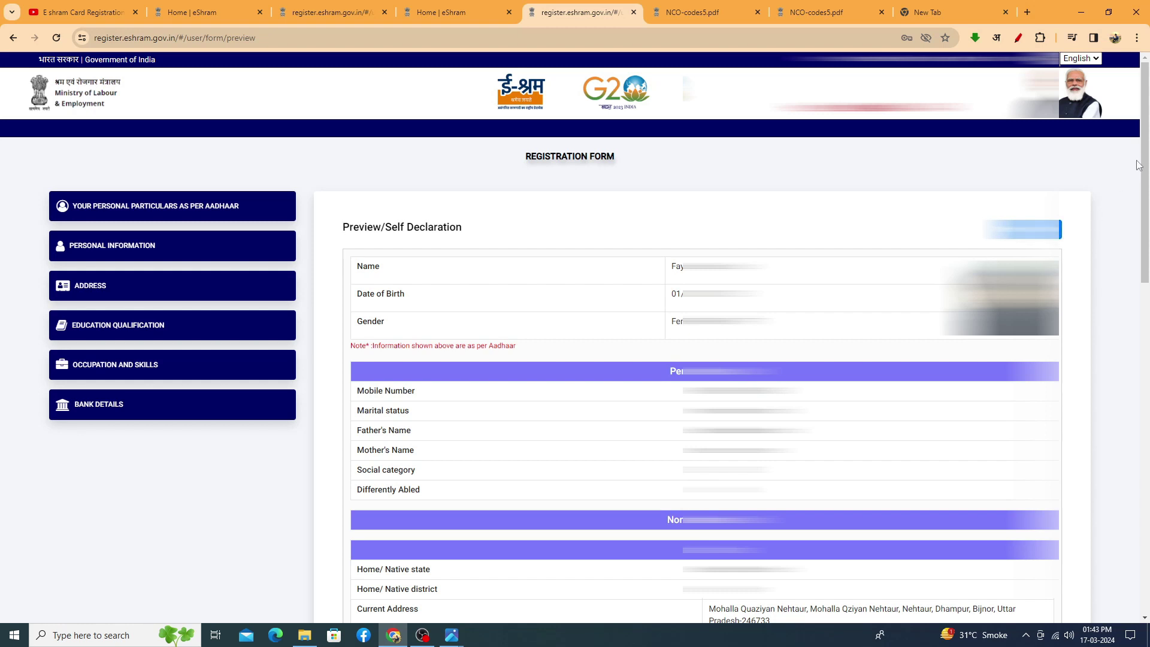
Review the preview page, tick the self-declaration undertaking and submit the registration.
left_click_drag(1144, 168, 1148, 442)
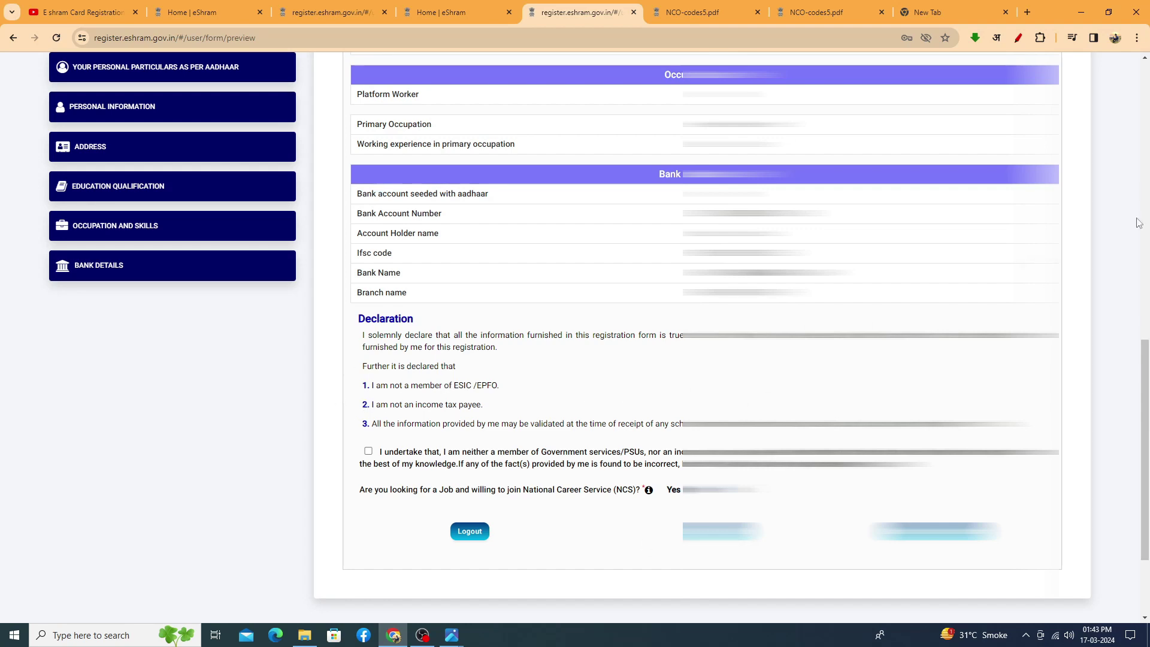
left_click_drag(1145, 347, 1146, 384)
scroll(1146, 244, "up", 1)
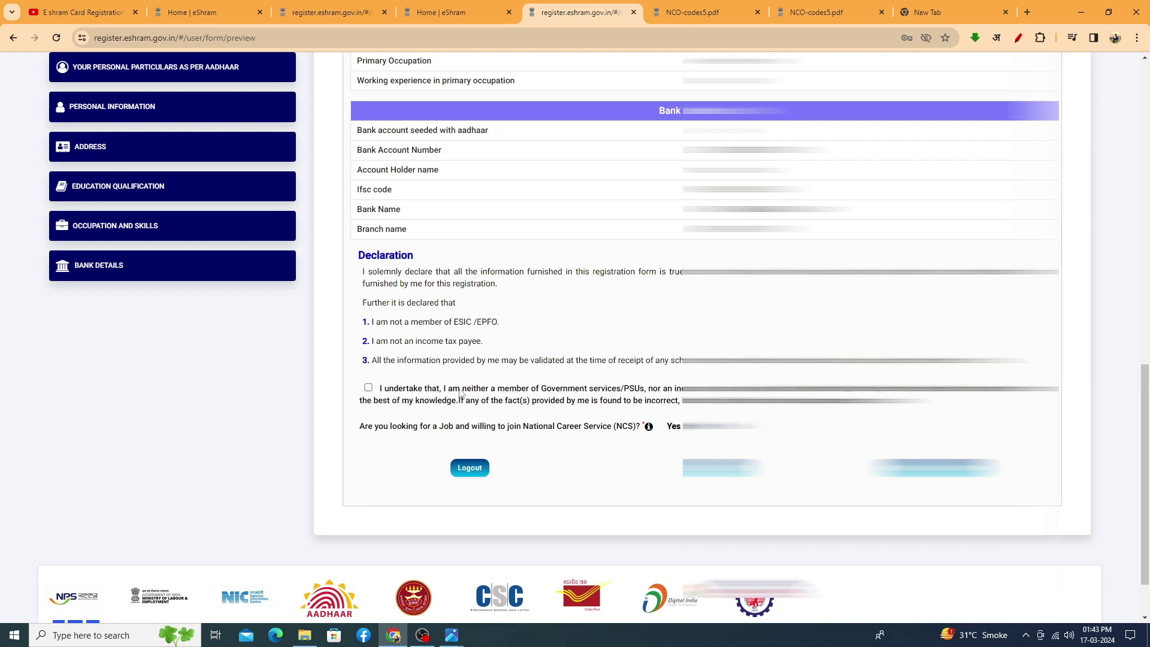
left_click(368, 388)
left_click(934, 467)
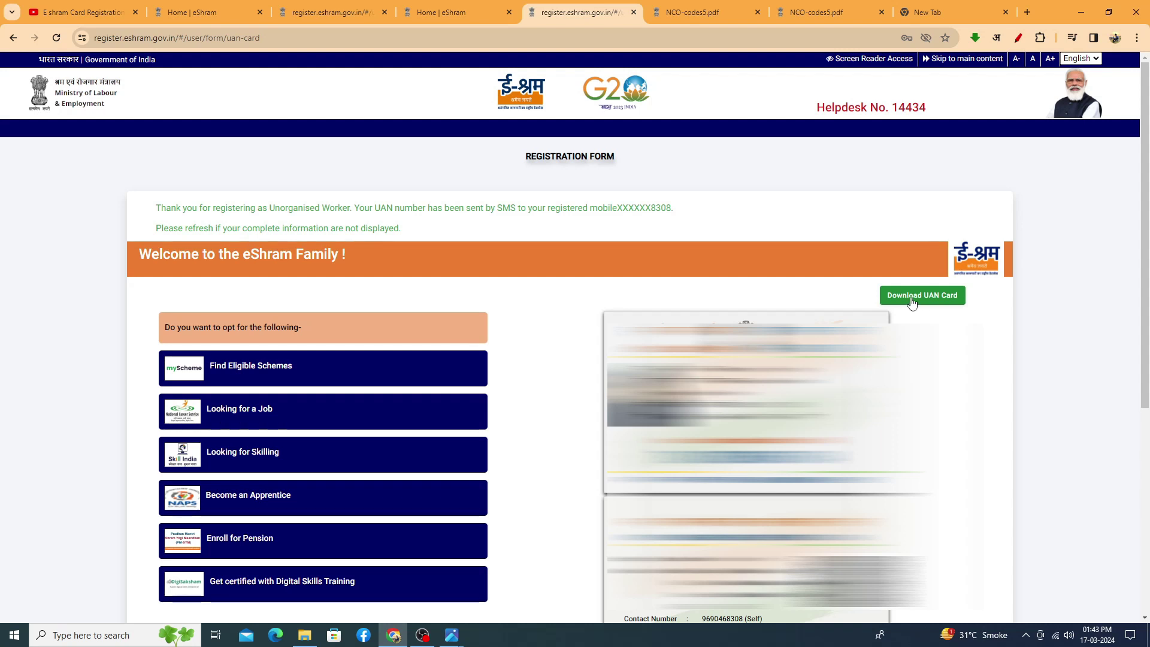
Download the UAN card as uan-card.pdf and open it in the browser's PDF viewer.
left_click_drag(1145, 103, 1145, 163)
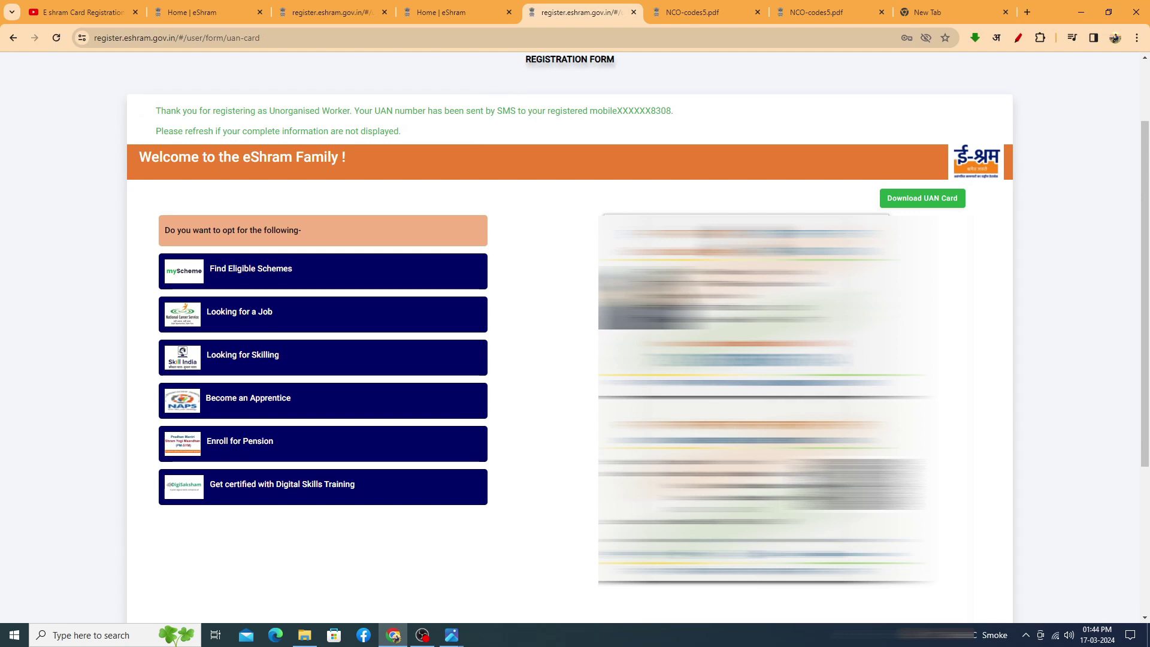
left_click(925, 205)
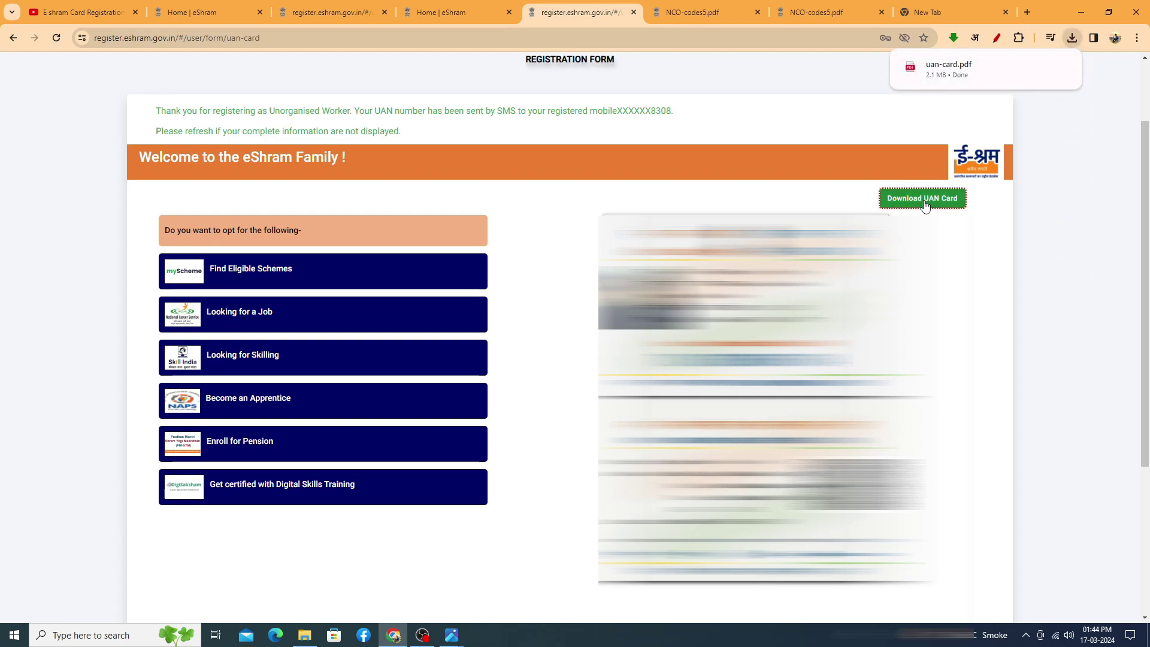
mouse_move(956, 69)
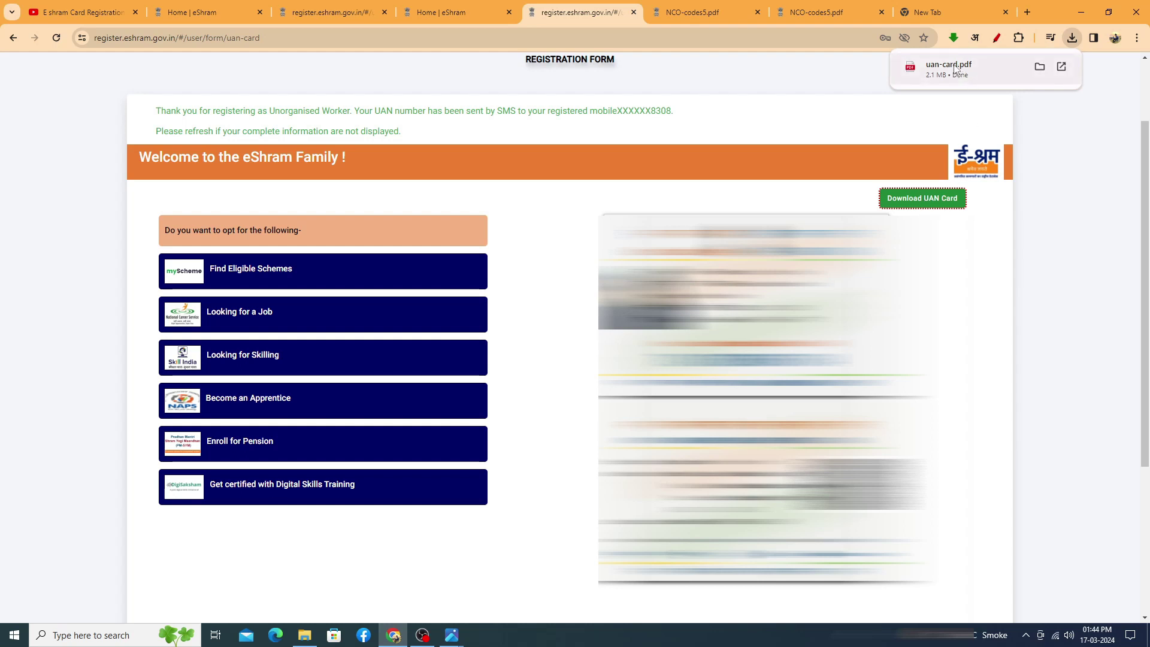
left_click(956, 69)
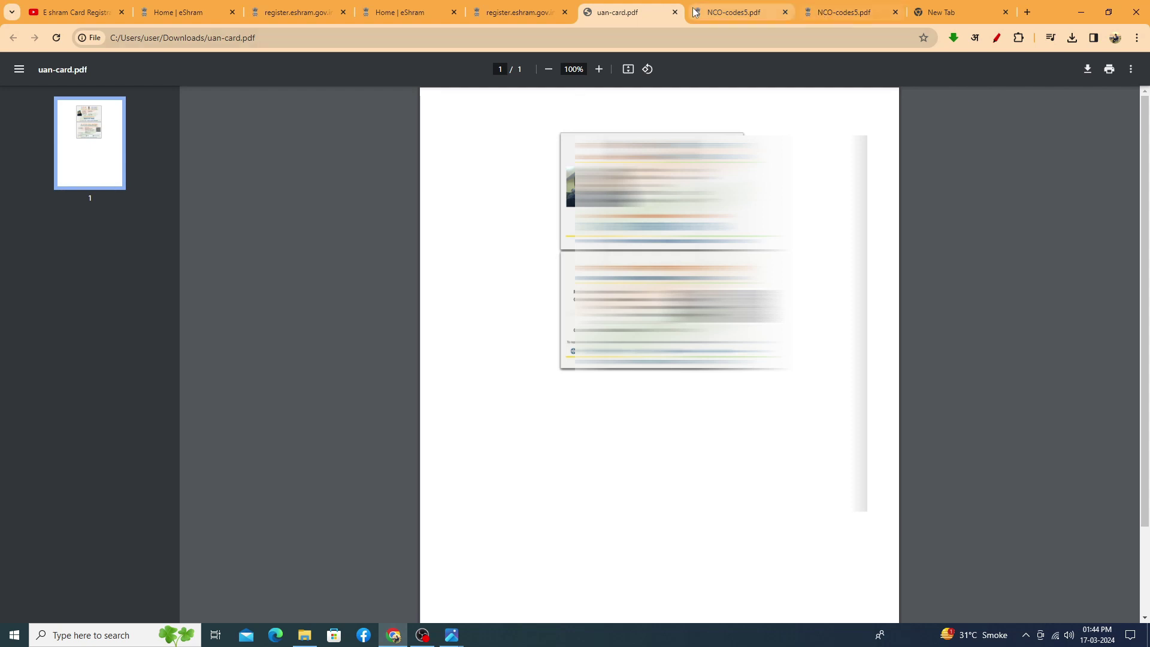
Back on the eShram tab, choose Complete Registration to return to the empty Self Registration form.
left_click(519, 12)
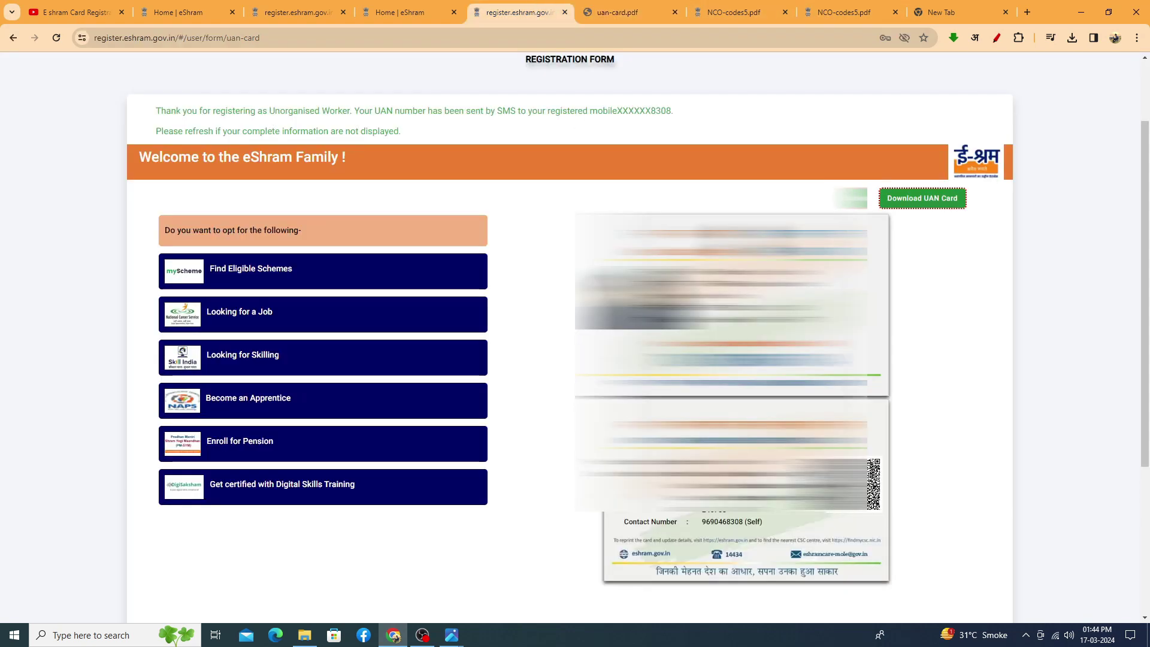
scroll(1146, 197, "down", 1)
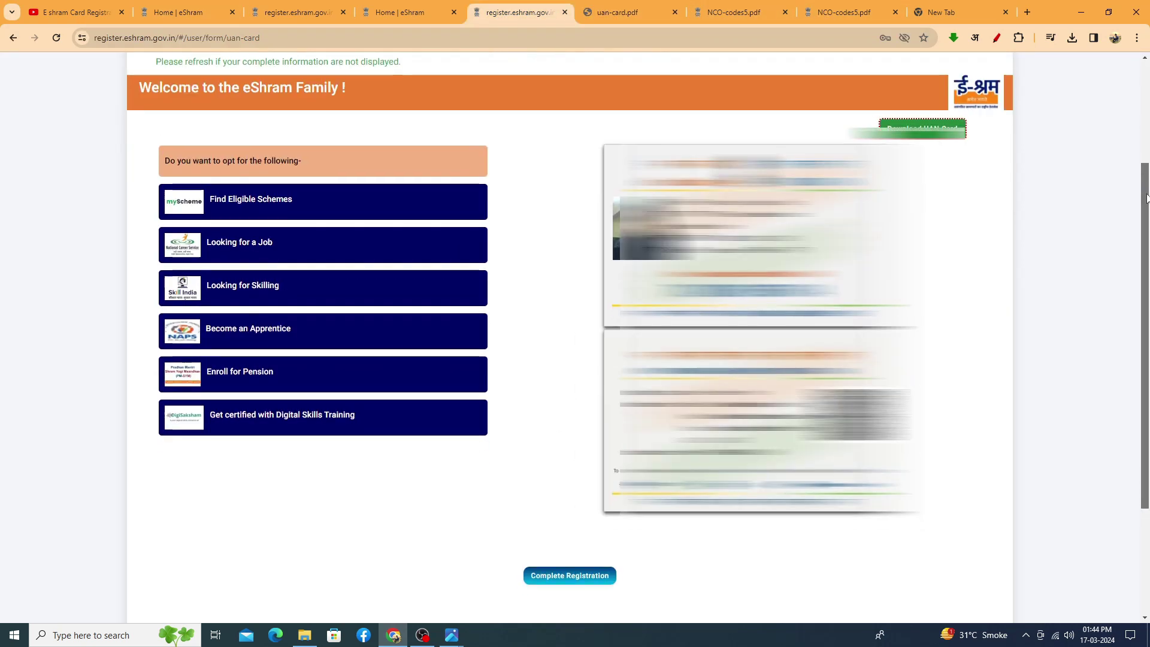
left_click(576, 579)
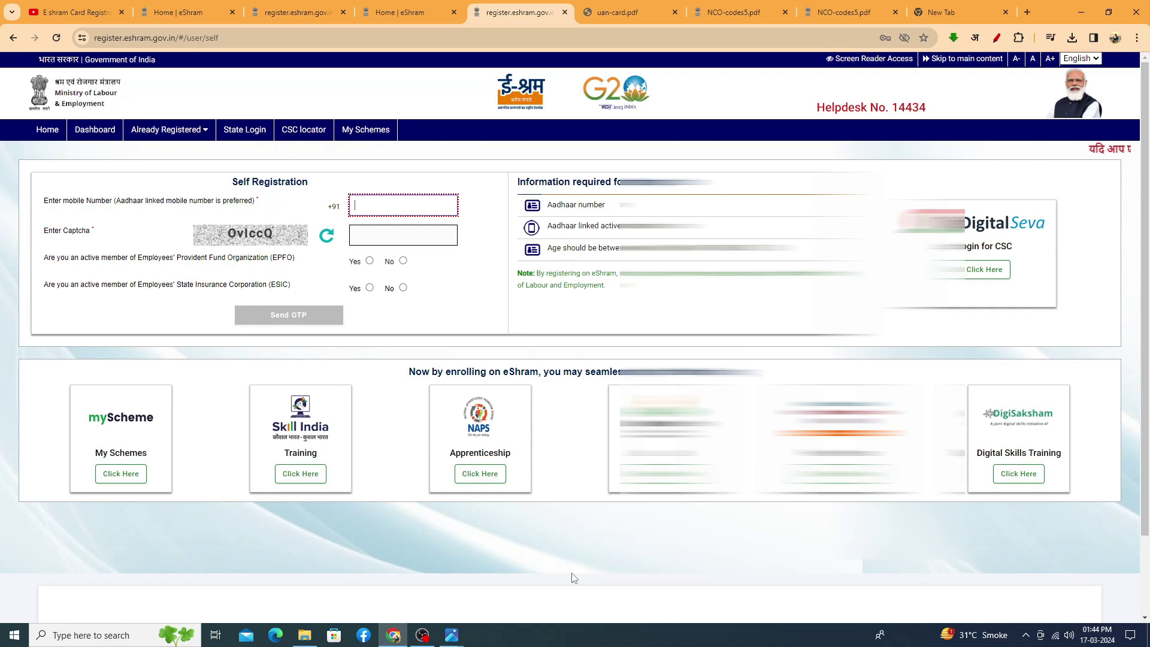